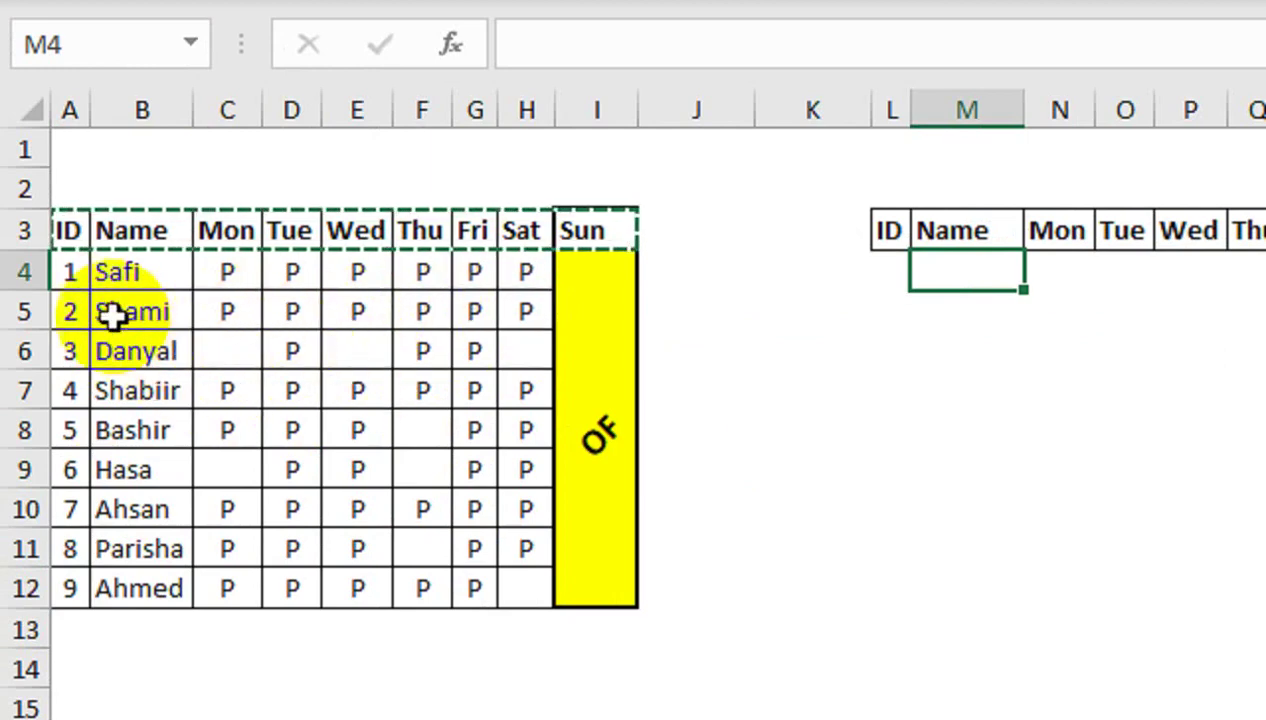
- Select the cell holding ID 4 in row 7
click(74, 390)
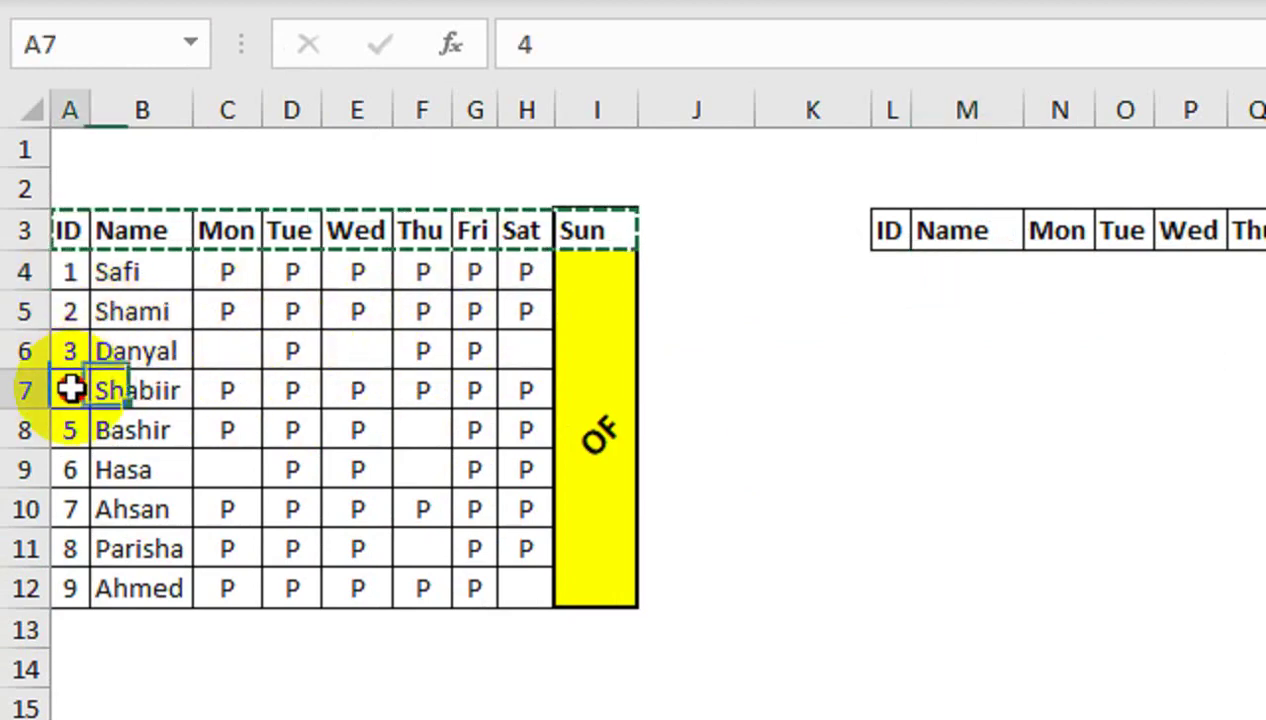
- Clear ID 4 from A7, then select L4 beneath the second table's ID header
key(Delete)
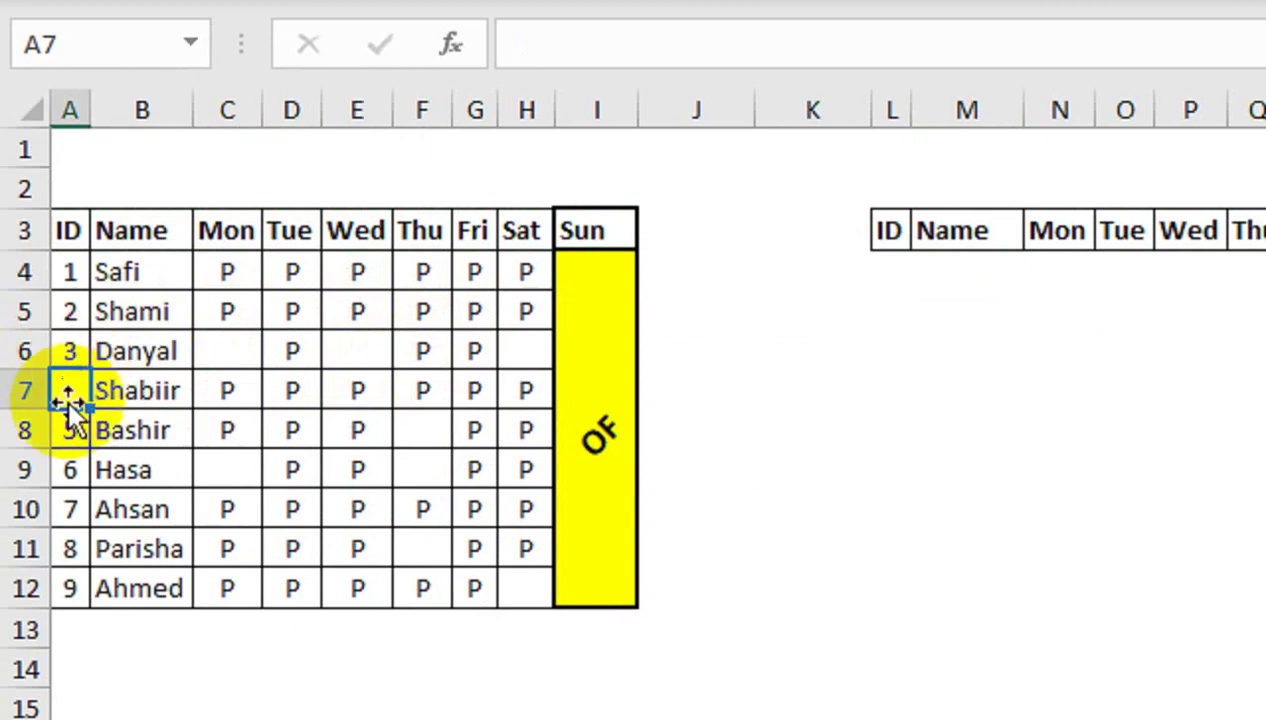
click(175, 473)
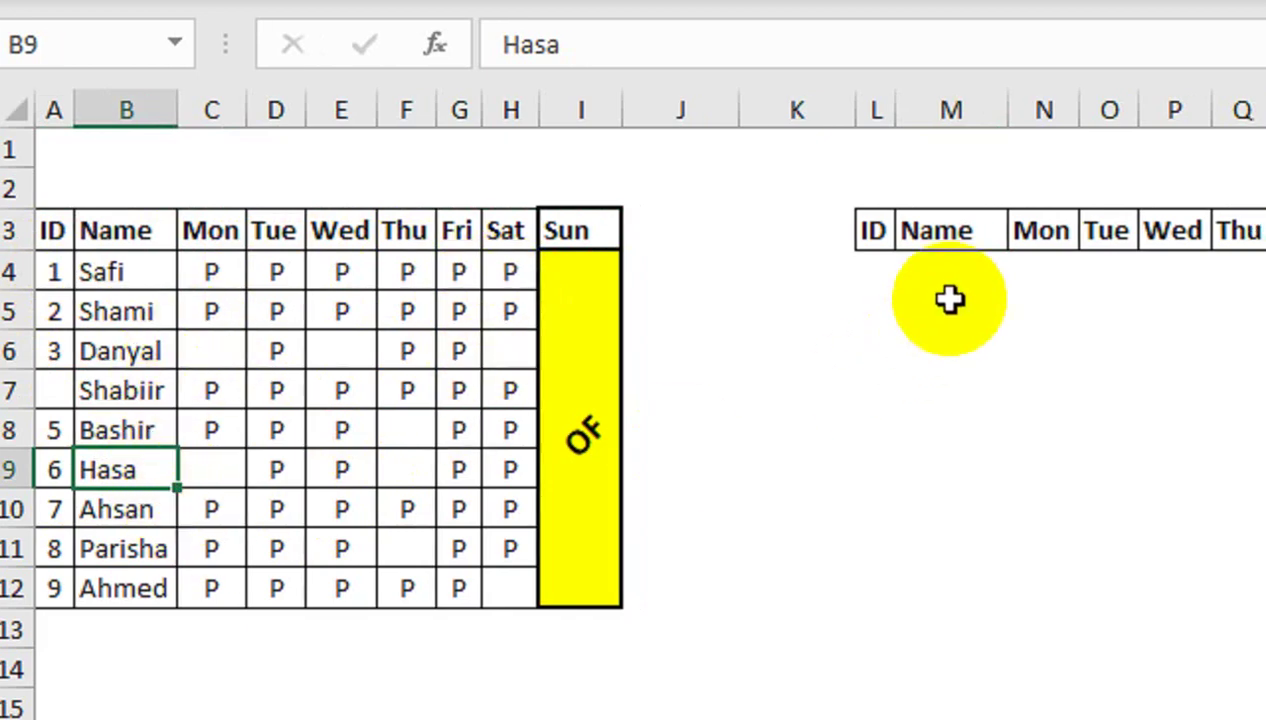
scroll(958, 315, right, 2)
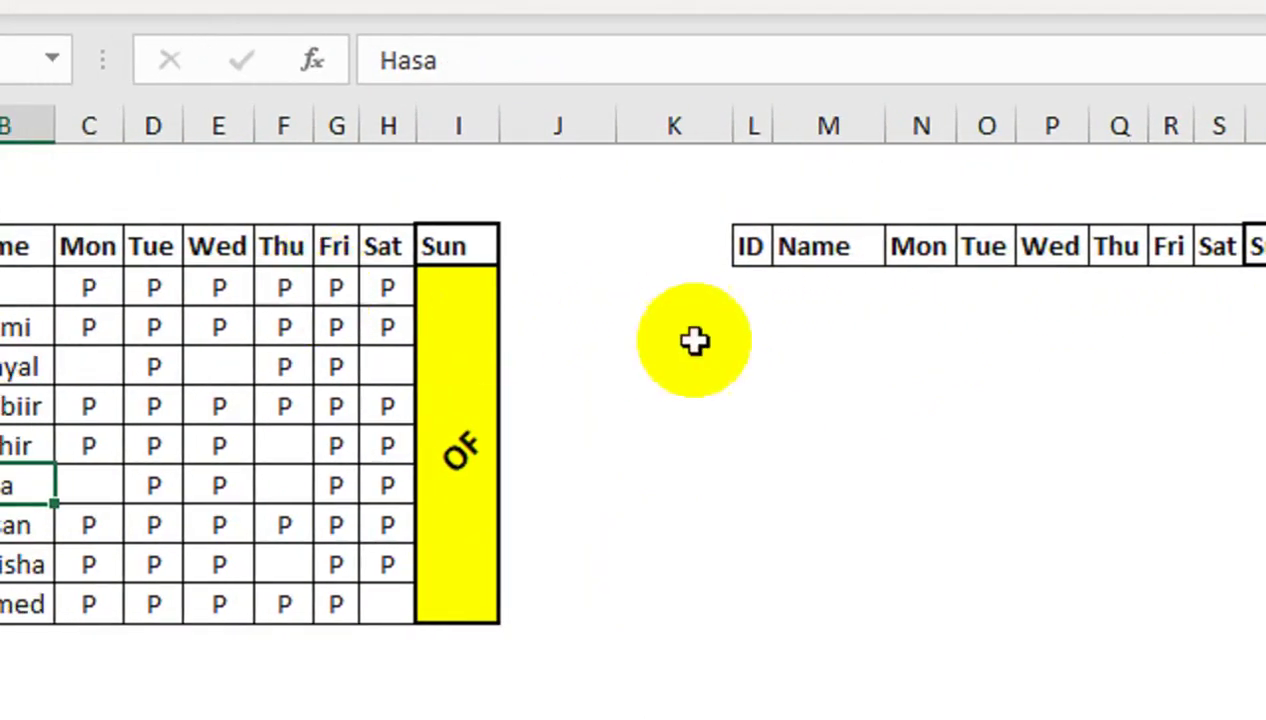
click(745, 288)
- In L4, begin =FILTER(A4:H12,(A4:A12<>"")*(B4:B12<>"")*( requiring non-blank ID and Name
text(=)
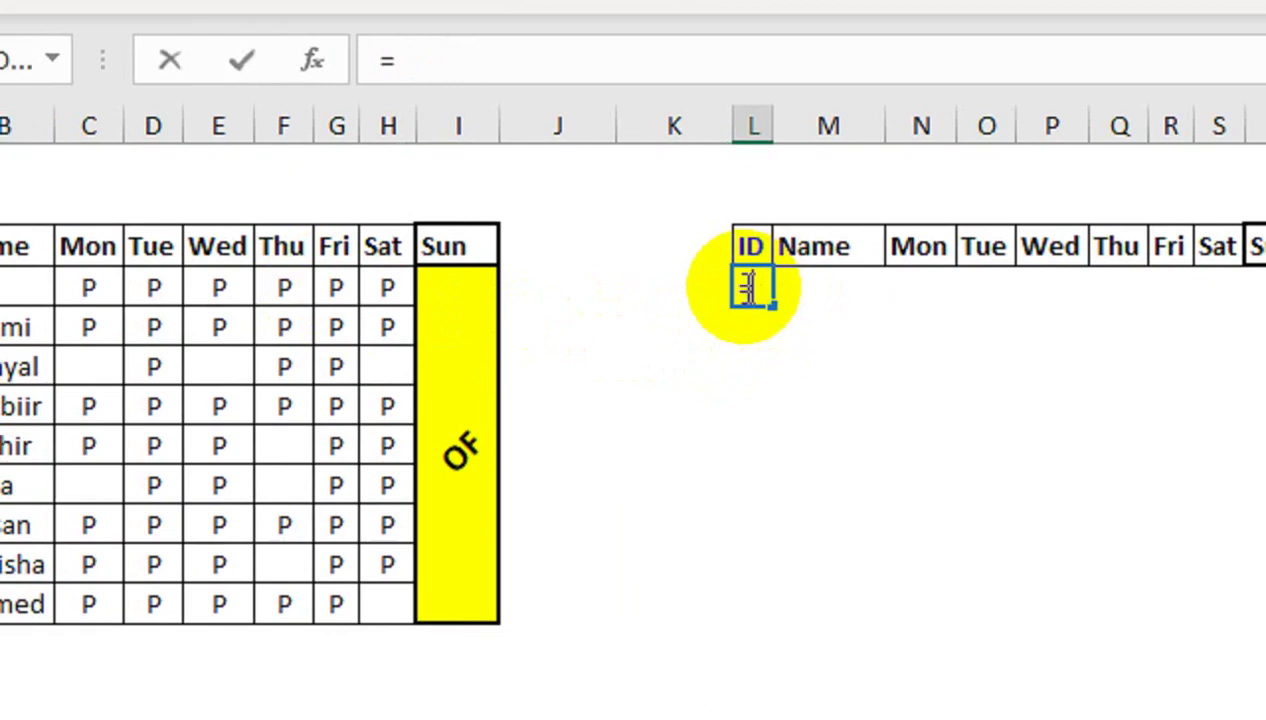
text(filter)
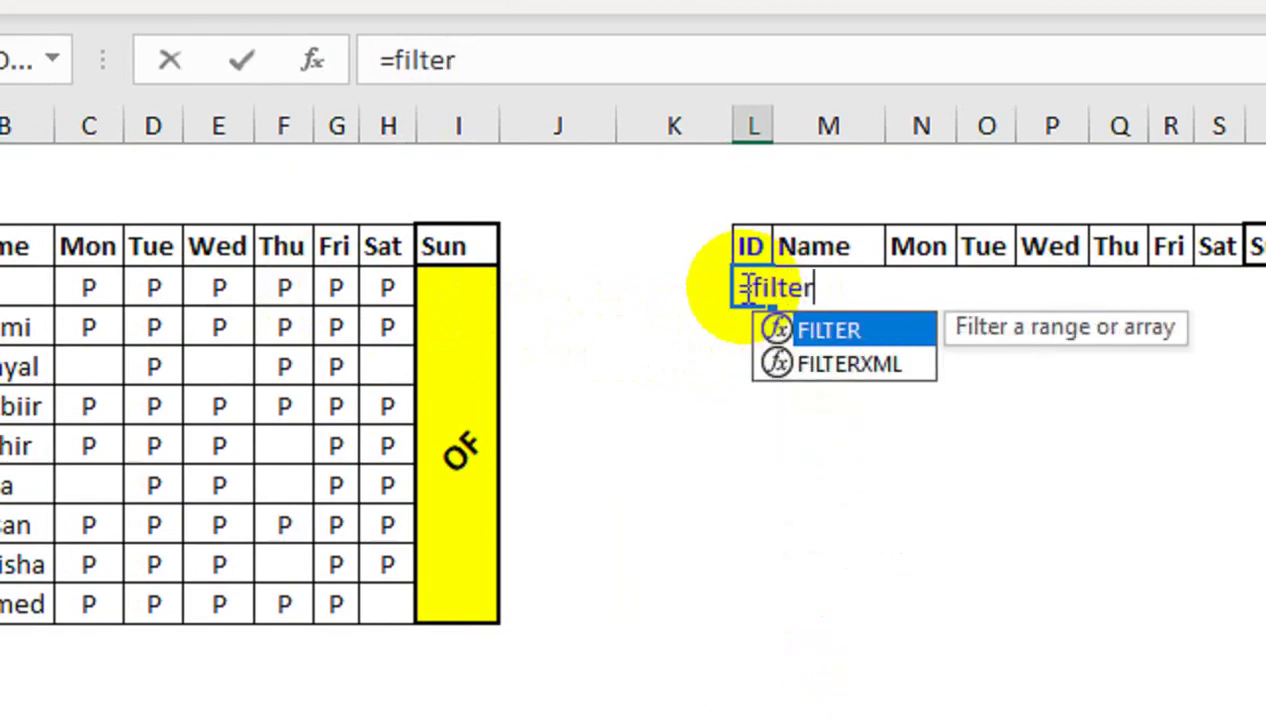
key(Tab)
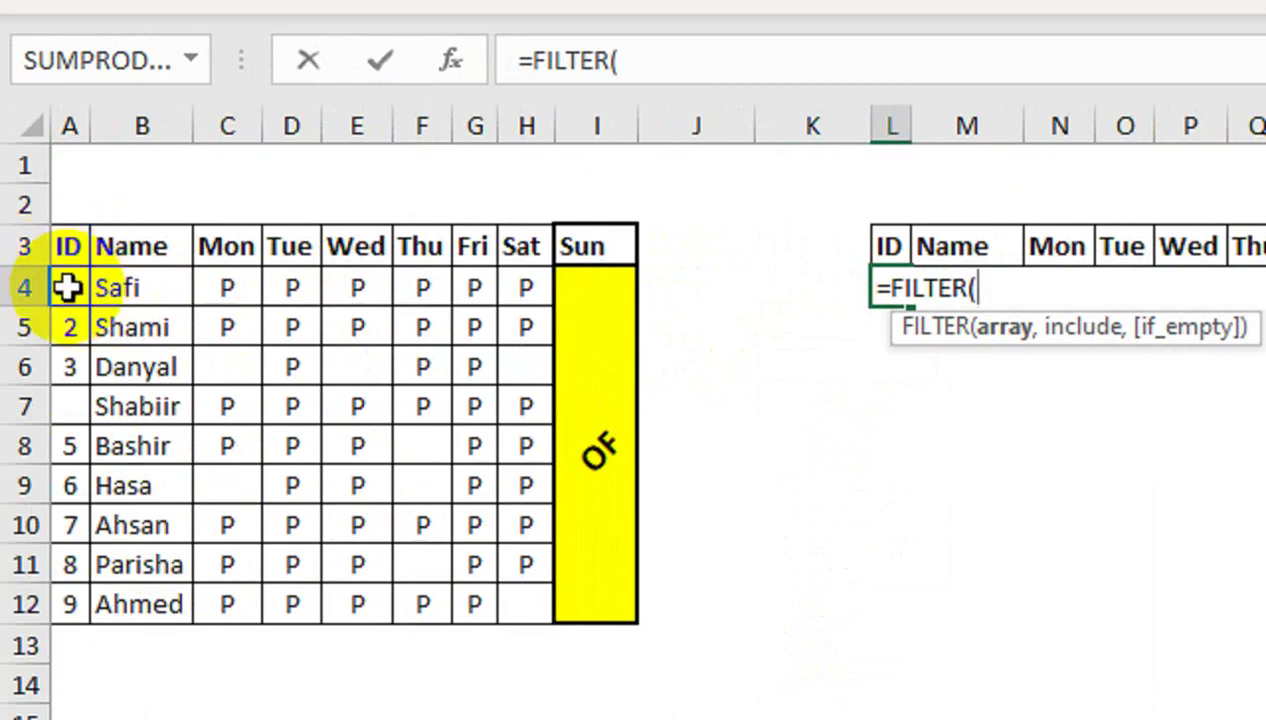
mouse_move(68, 285)
mouse_down()
mouse_move(531, 282)
mouse_move(526, 604)
mouse_up()
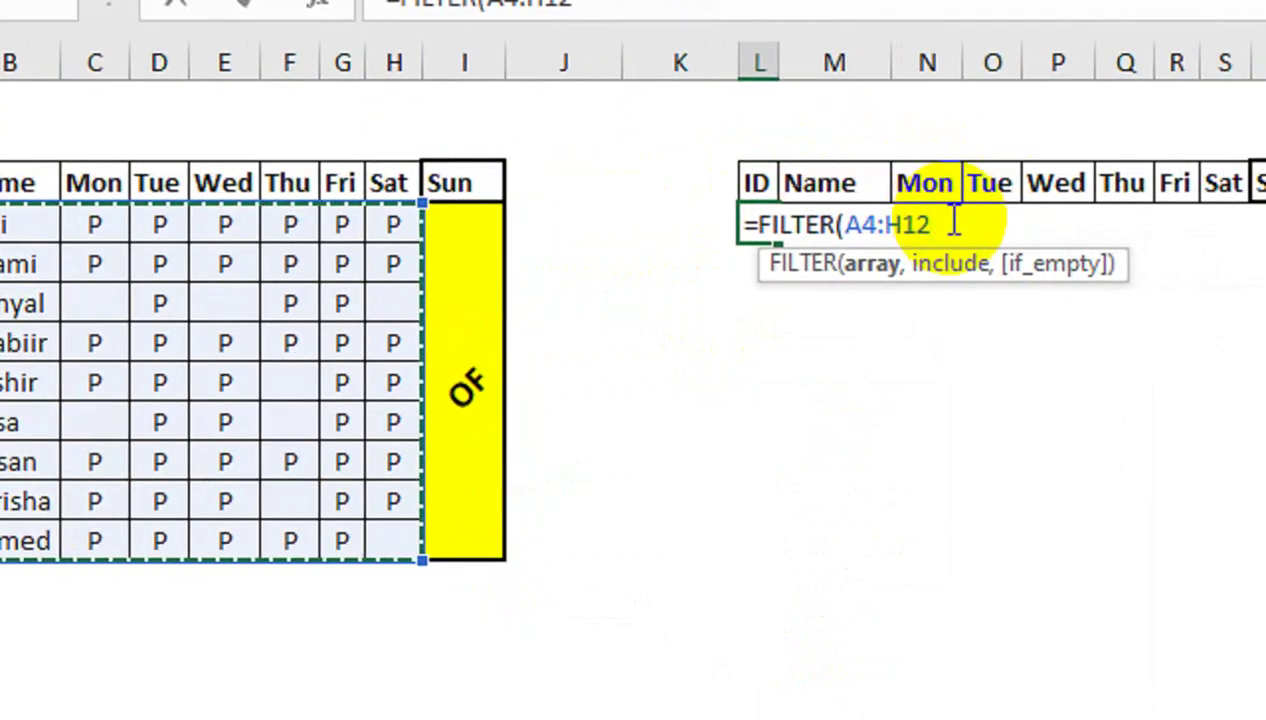
text(,()
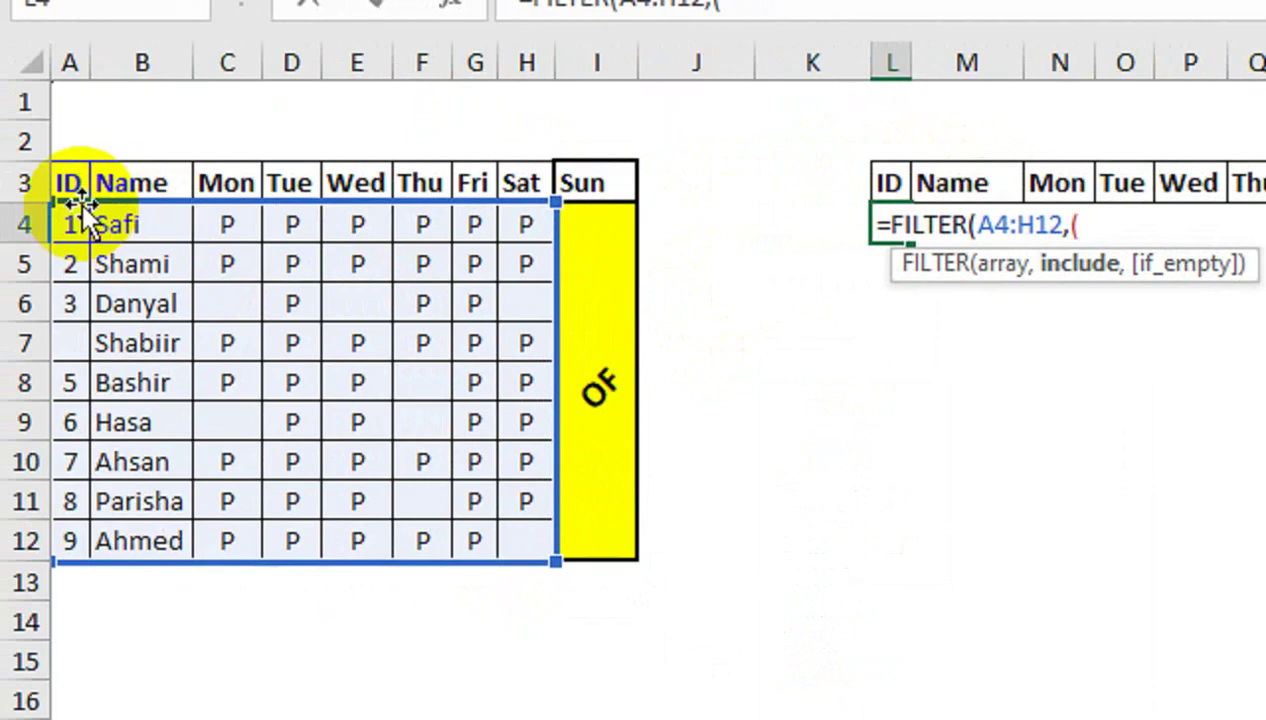
drag(72, 225, 66, 540)
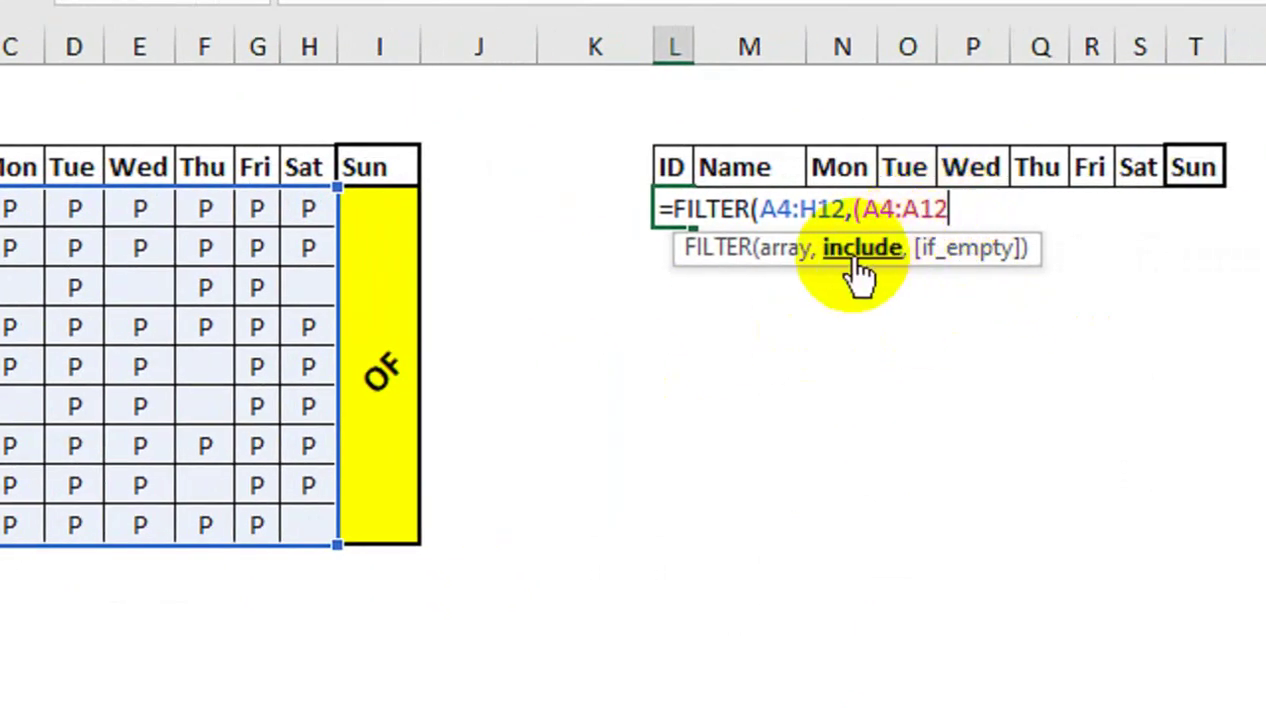
text(<>)
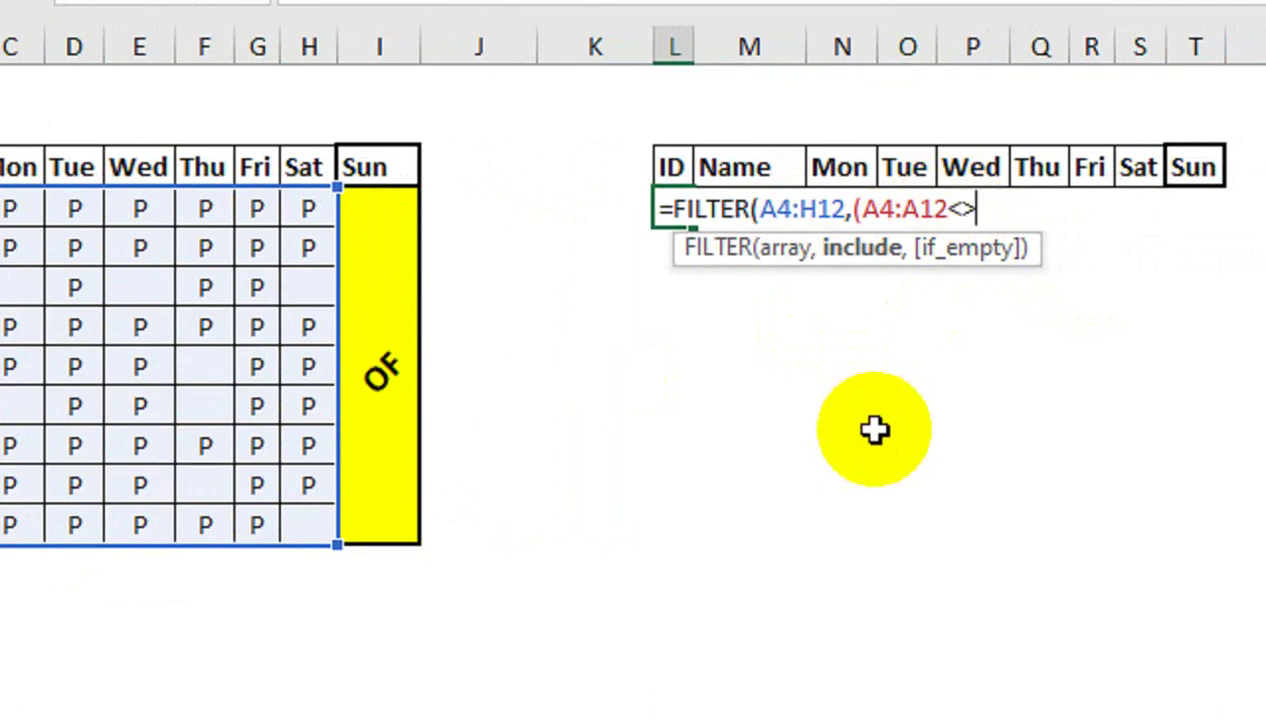
text("")*(B)
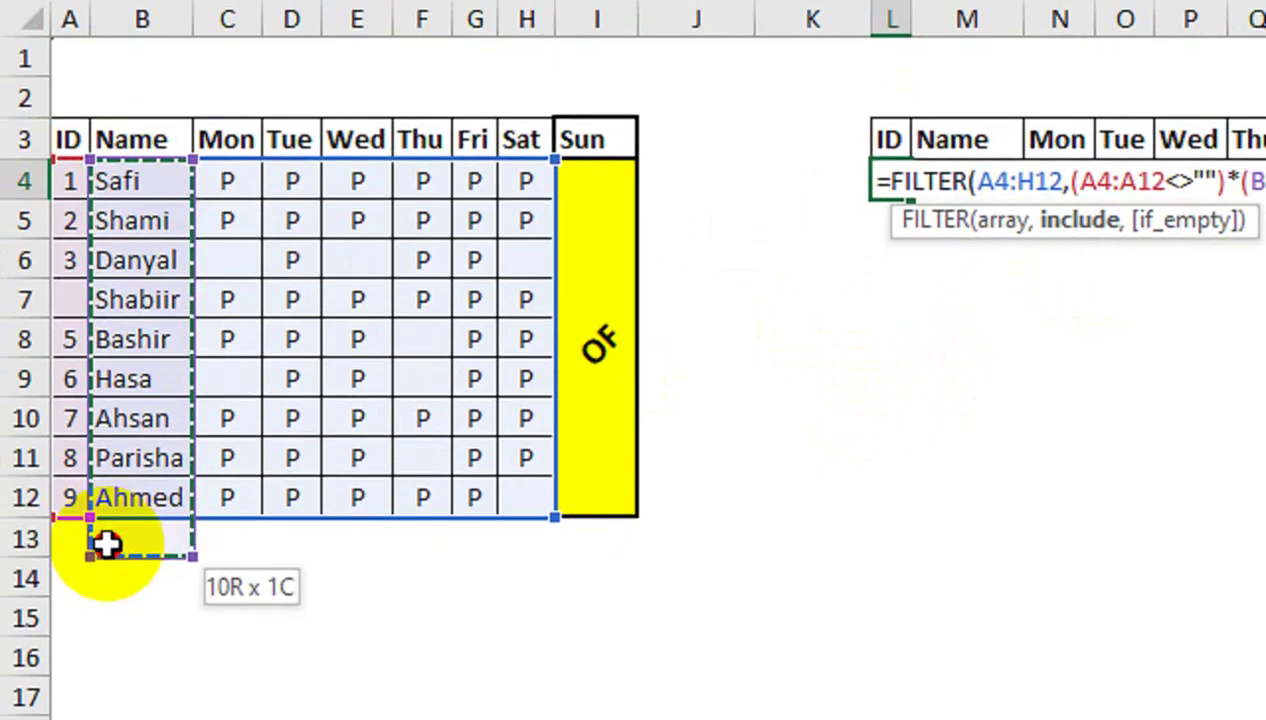
drag(124, 221, 130, 540)
text(<>"")*)
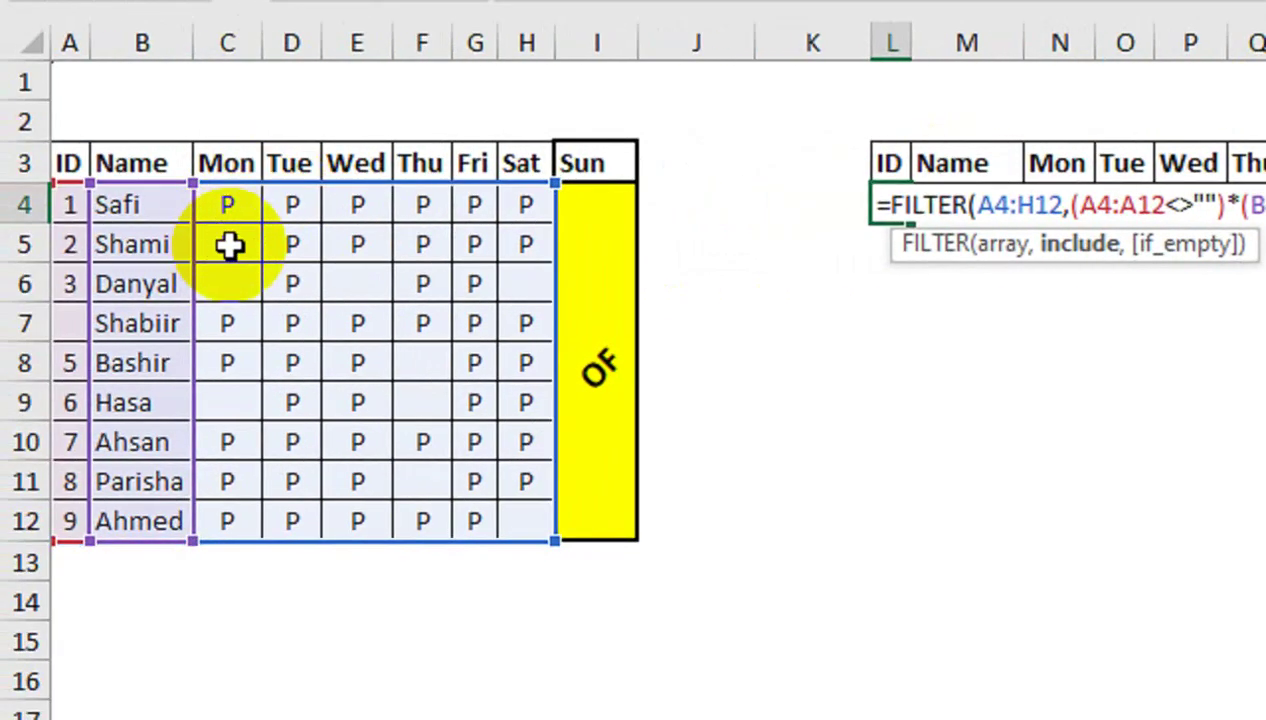
text(()
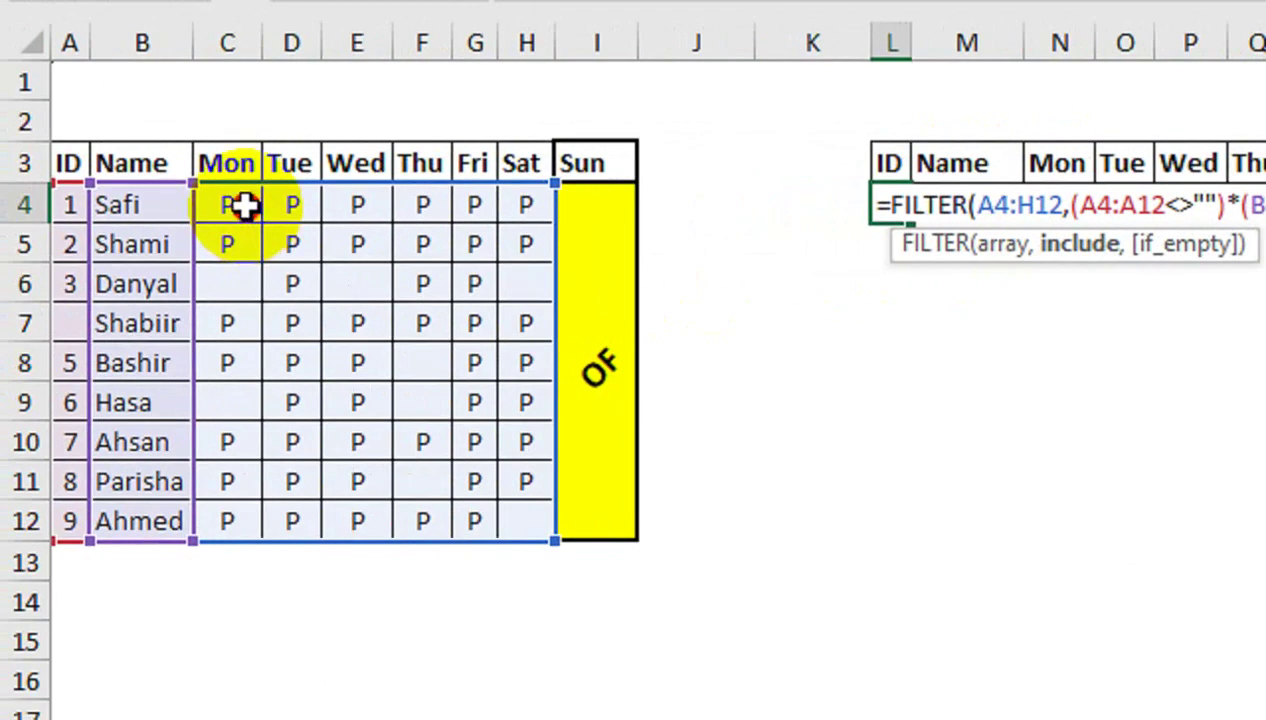
- Add non-blank conditions for the Mon and Tue columns (C4:C12, D4:D12)
drag(248, 206, 249, 517)
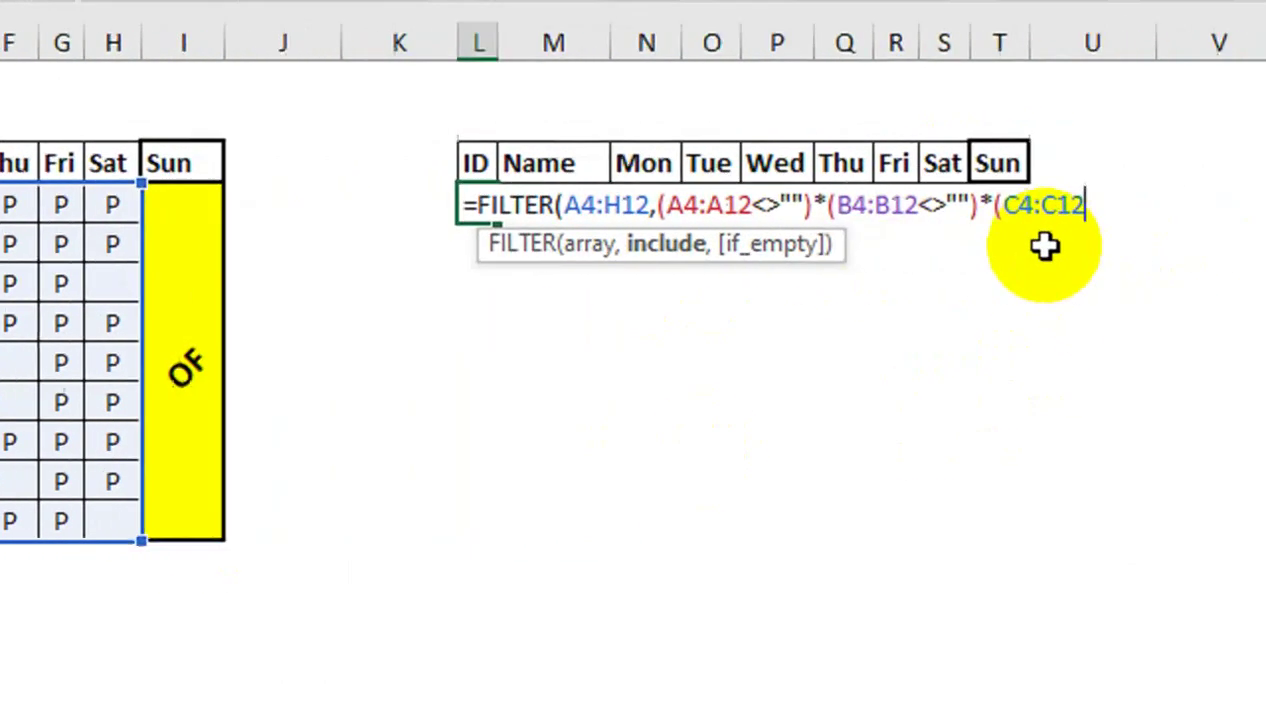
text(<>"")
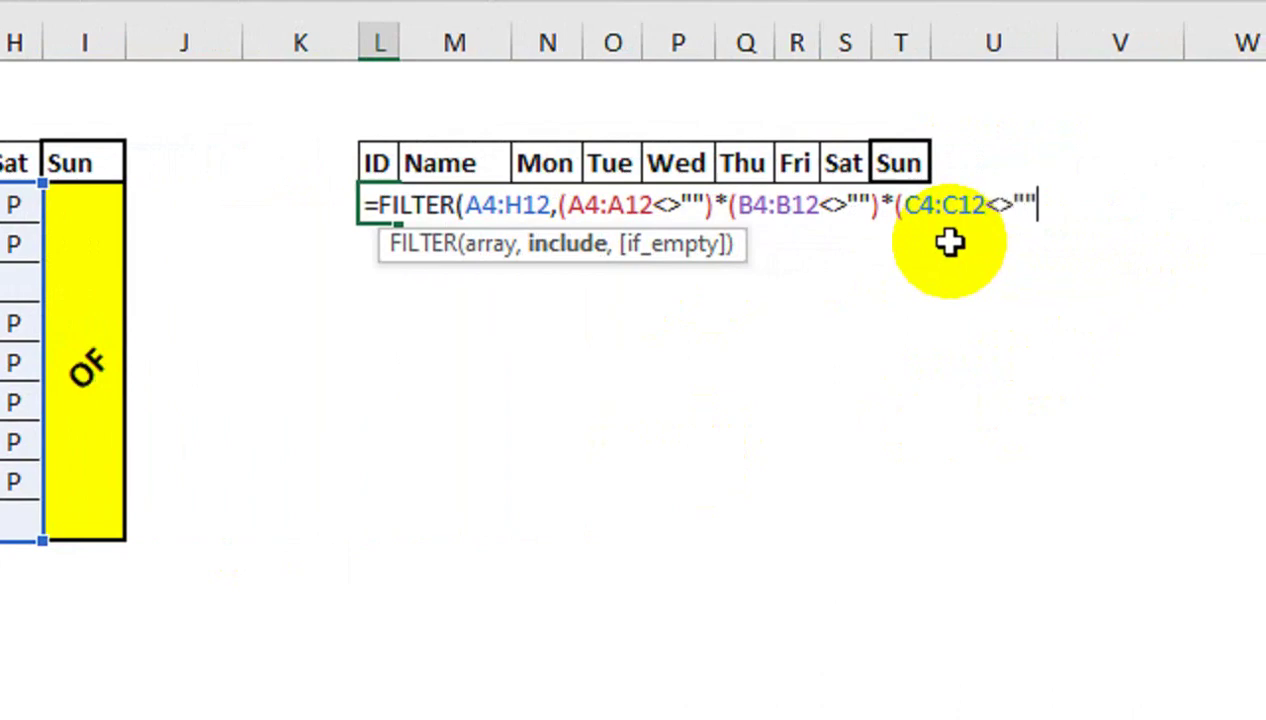
text()*()
drag(240, 201, 294, 498)
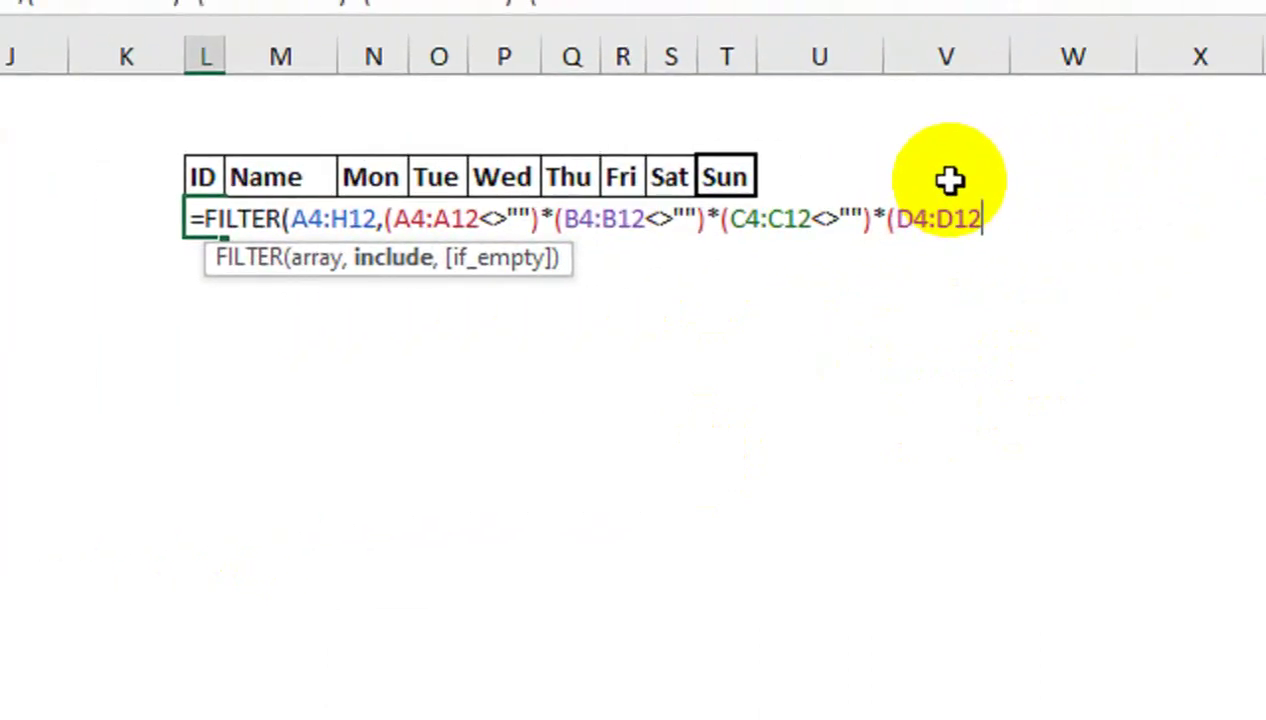
text(<>"")*()
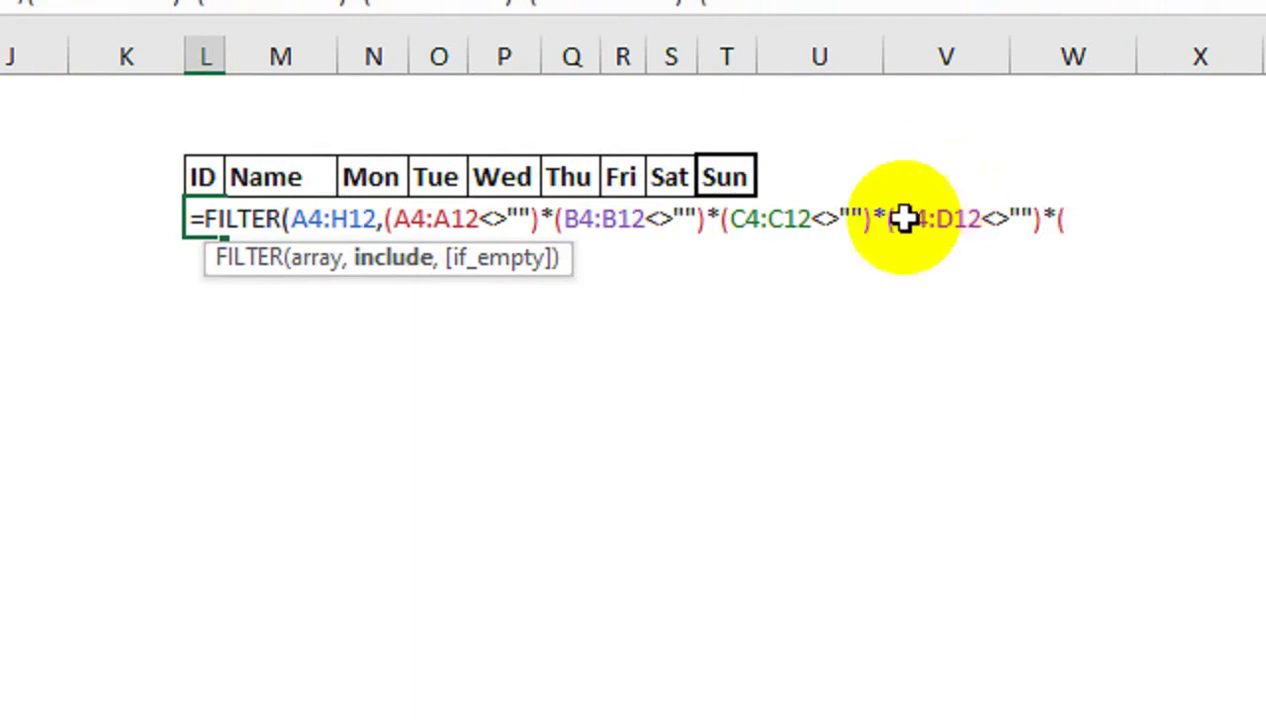
- Add conditions for columns E through H and close with a "NO RESULT" fallback
scroll(905, 220, left, 5)
mouse_move(316, 226)
mouse_down()
mouse_move(316, 545)
mouse_move(328, 484)
mouse_up()
scroll(1141, 183, right, 5)
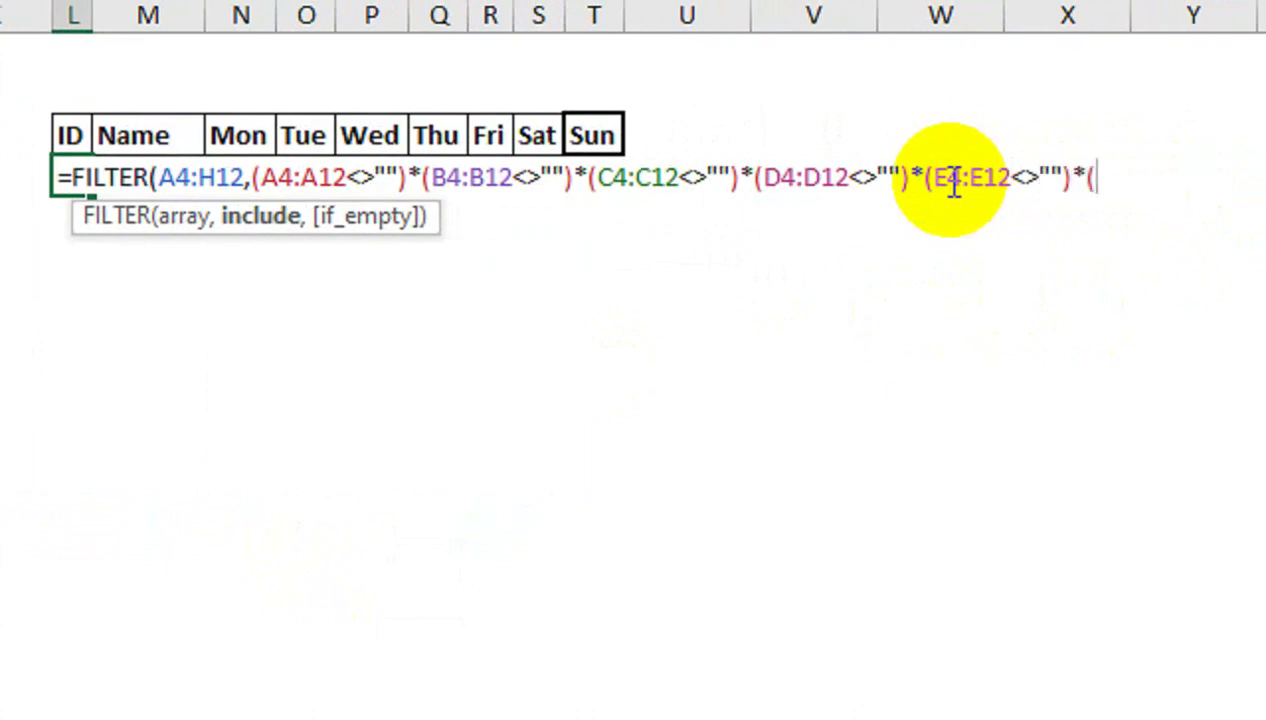
scroll(215, 198, left, 5)
drag(313, 205, 316, 522)
scroll(1060, 260, right, 5)
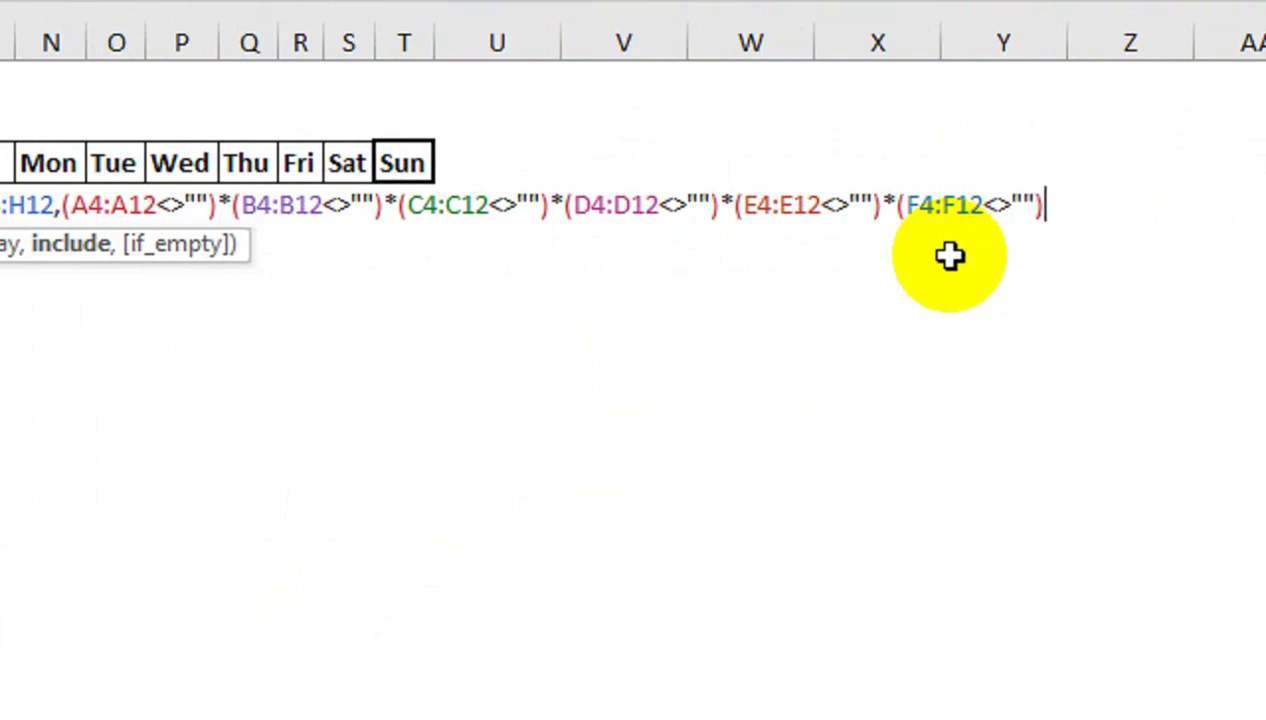
text(*(G4:G12<>"")*(H4:H12<>""),"NO RESULT"))
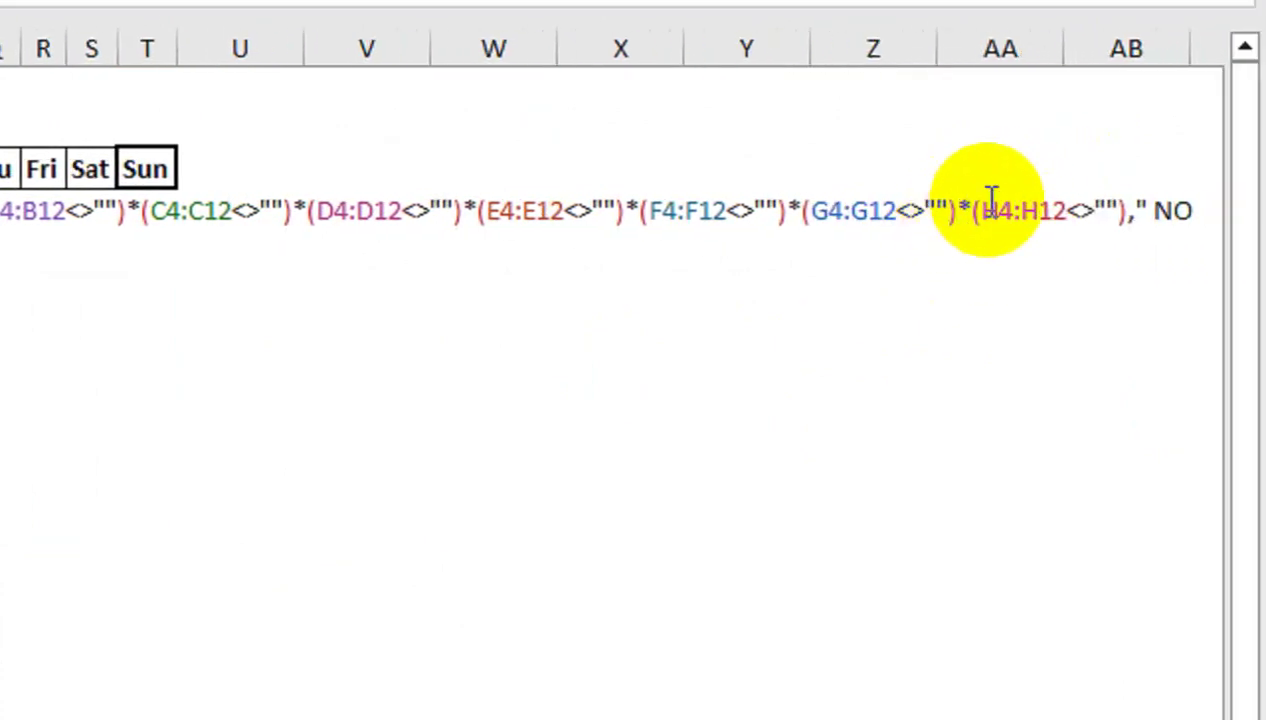
scroll(175, 185, left, 3)
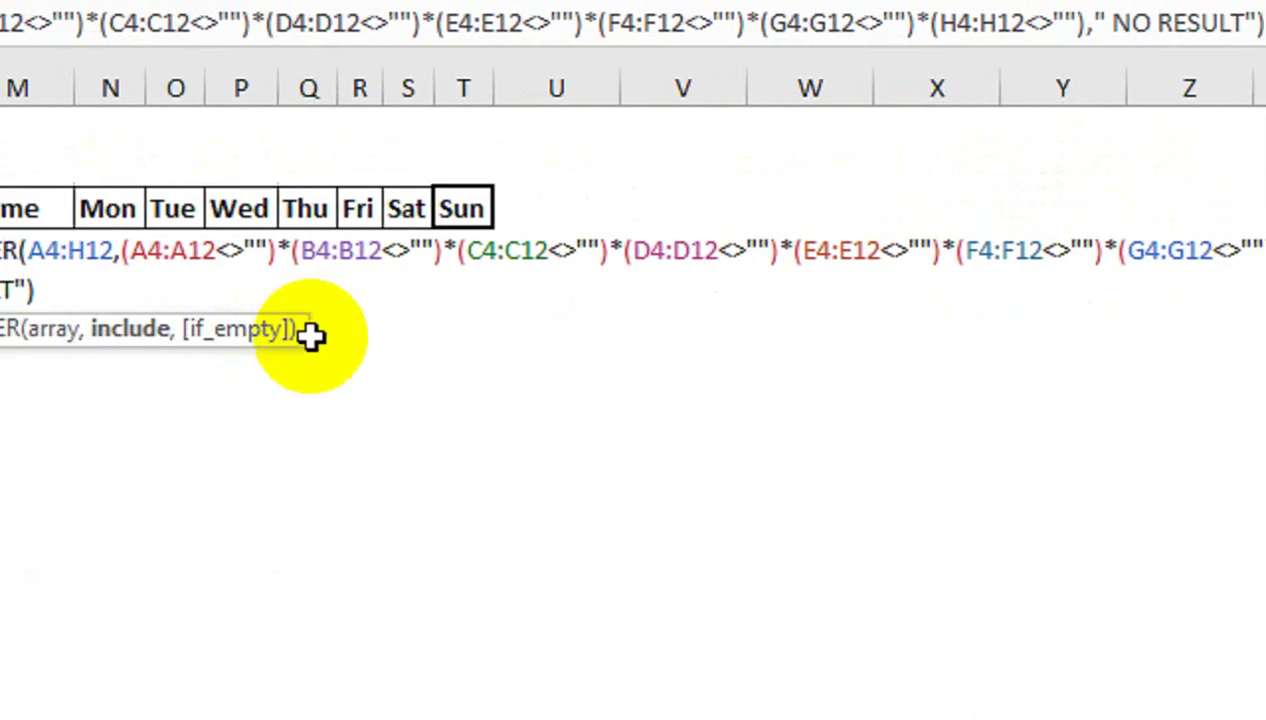
- Commit the FILTER formula, clear a Thu mark, and reopen L4's formula for editing
click(318, 328)
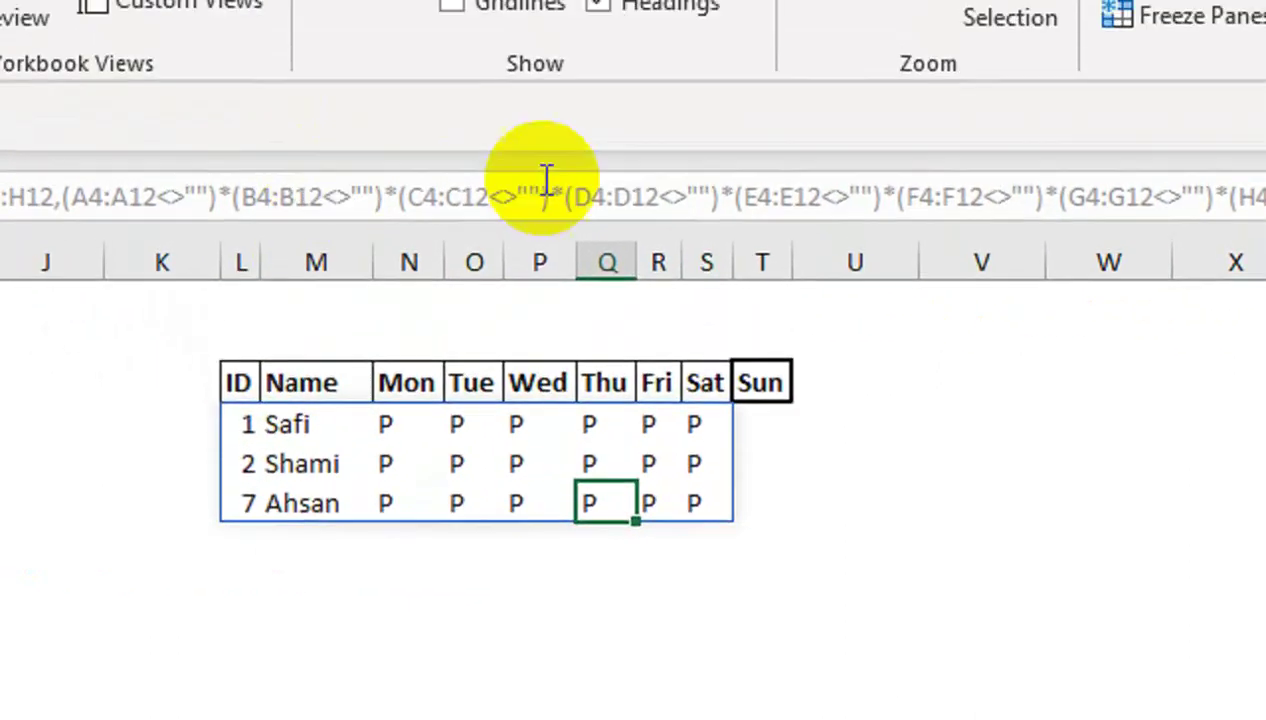
key(Delete)
click(311, 438)
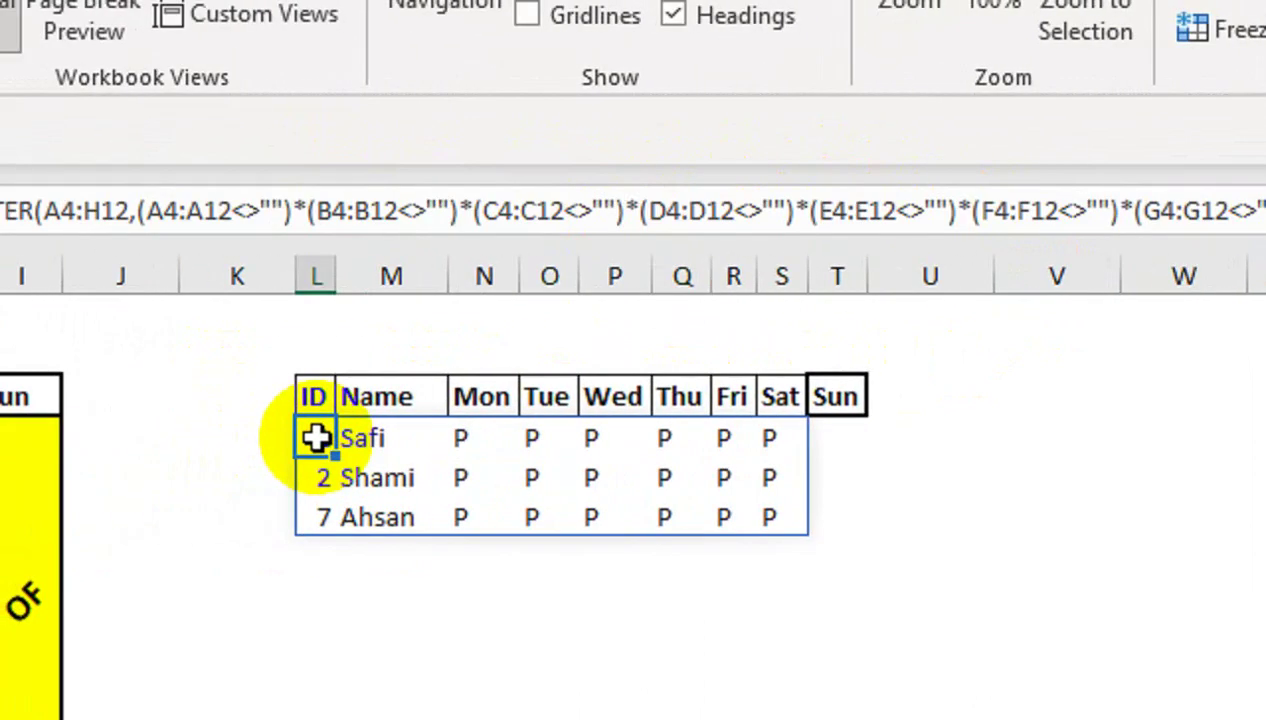
double_click(352, 438)
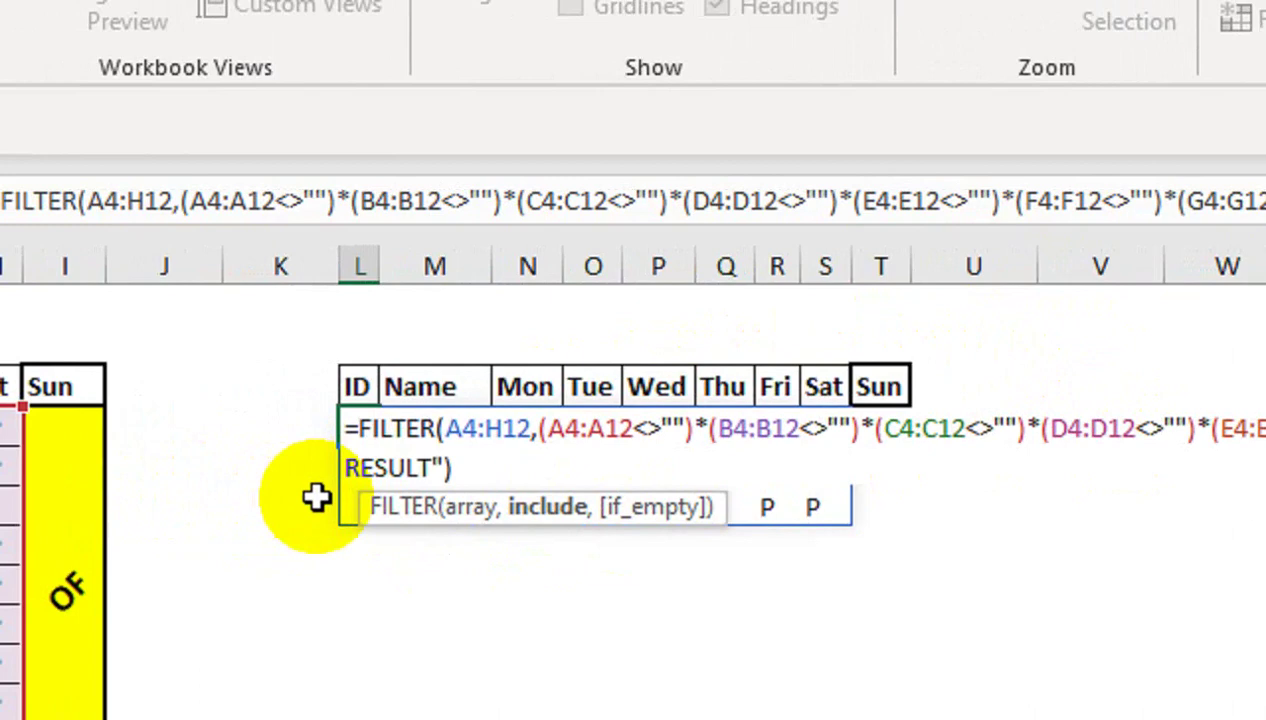
- Commit the formula unchanged and delete the column holding the stray Sun header
key(Return)
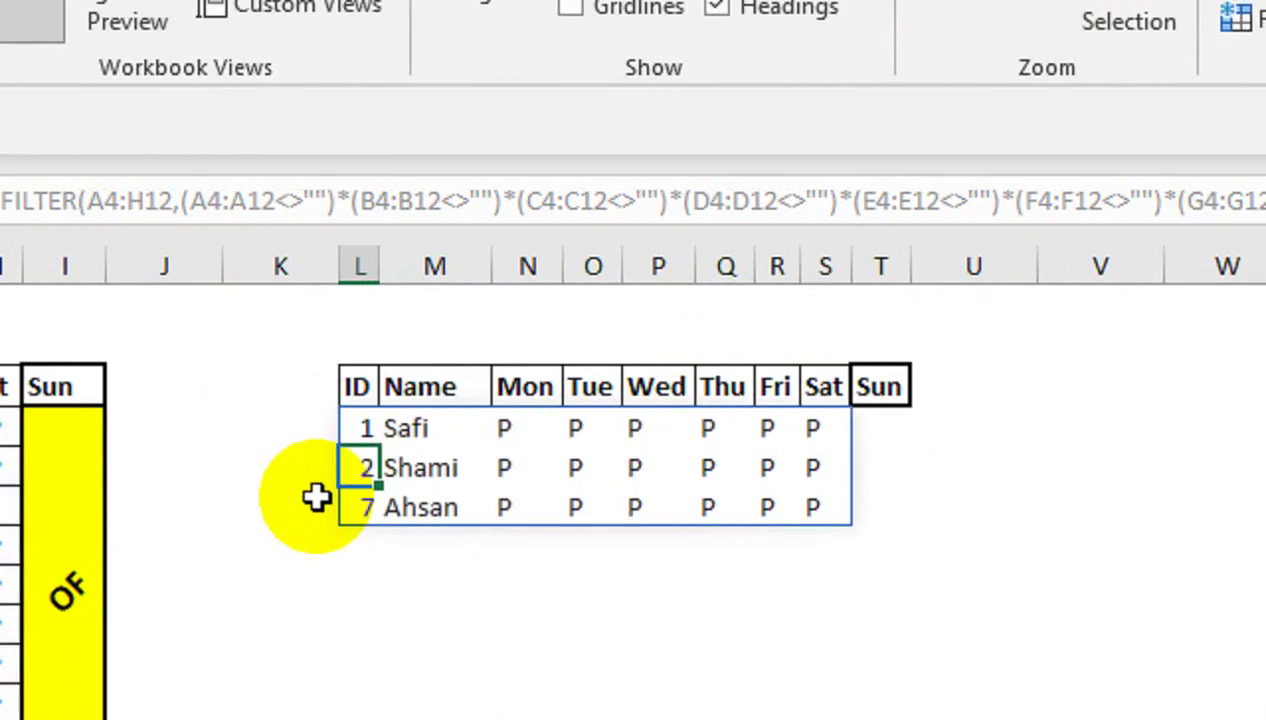
drag(68, 428, 518, 428)
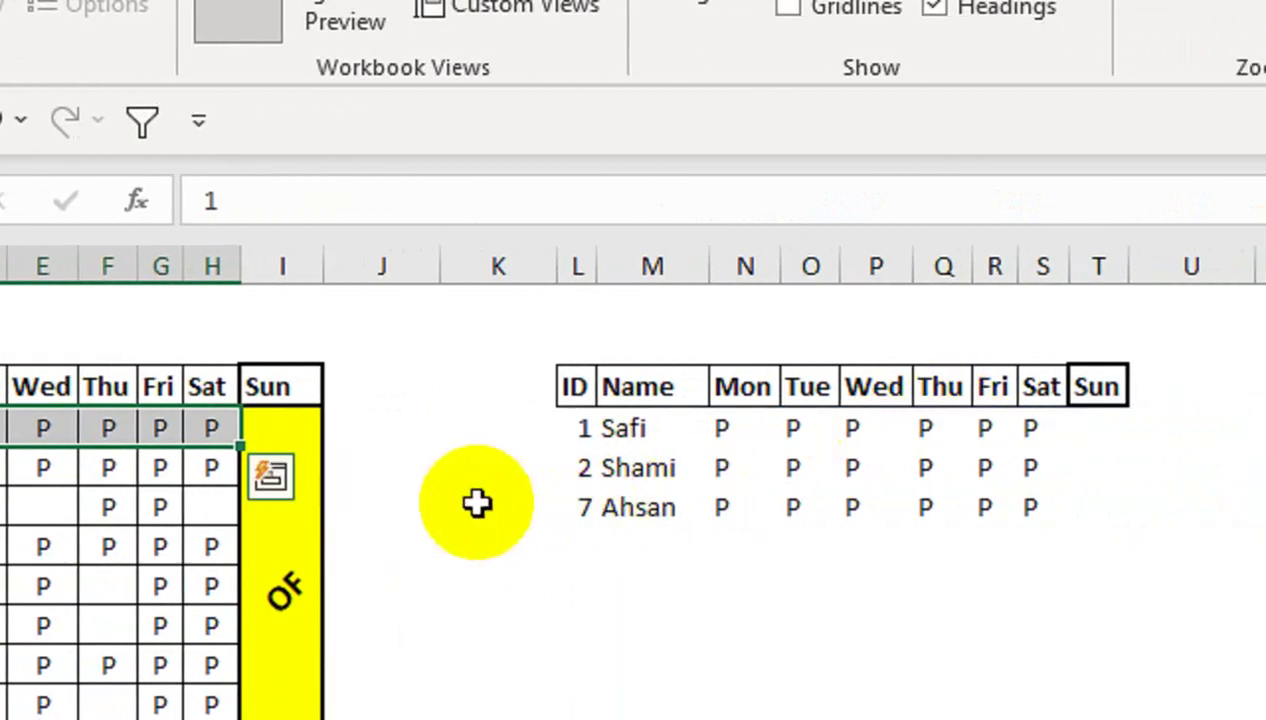
right_click(1098, 265)
click(980, 600)
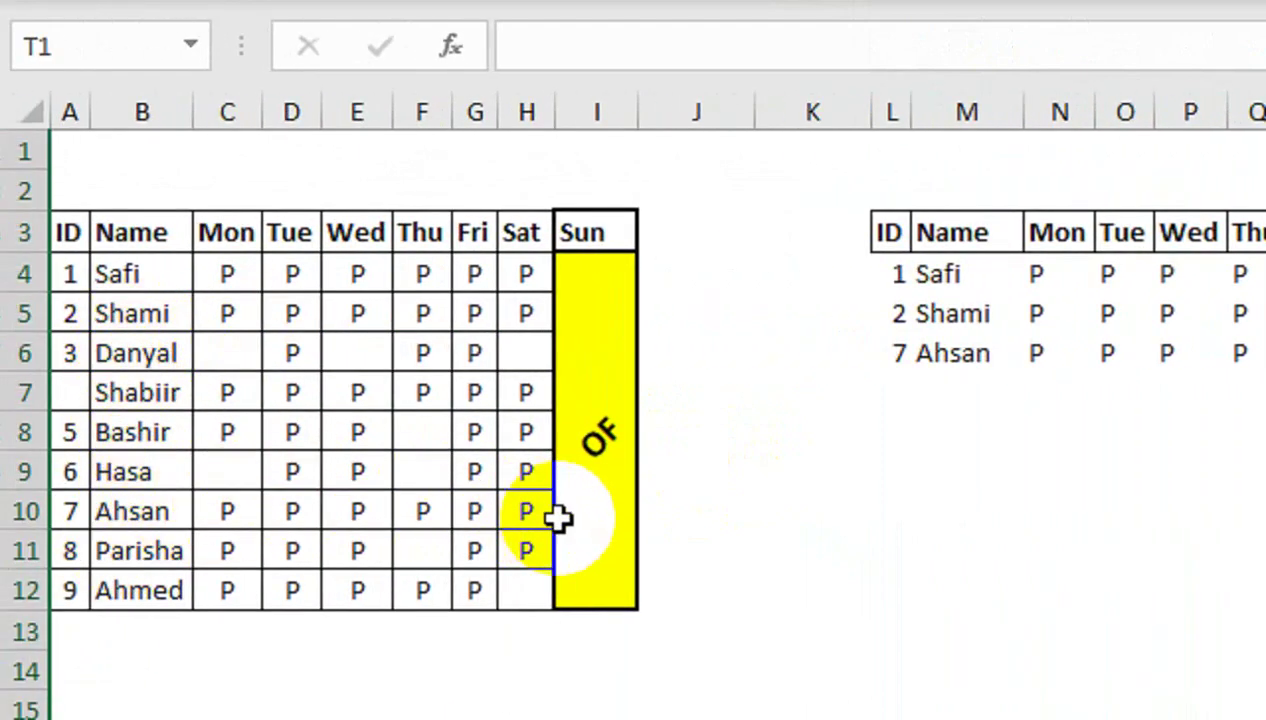
- Clear the P marks in C4, H5 and E10:H10 to test the filtered list
click(32, 392)
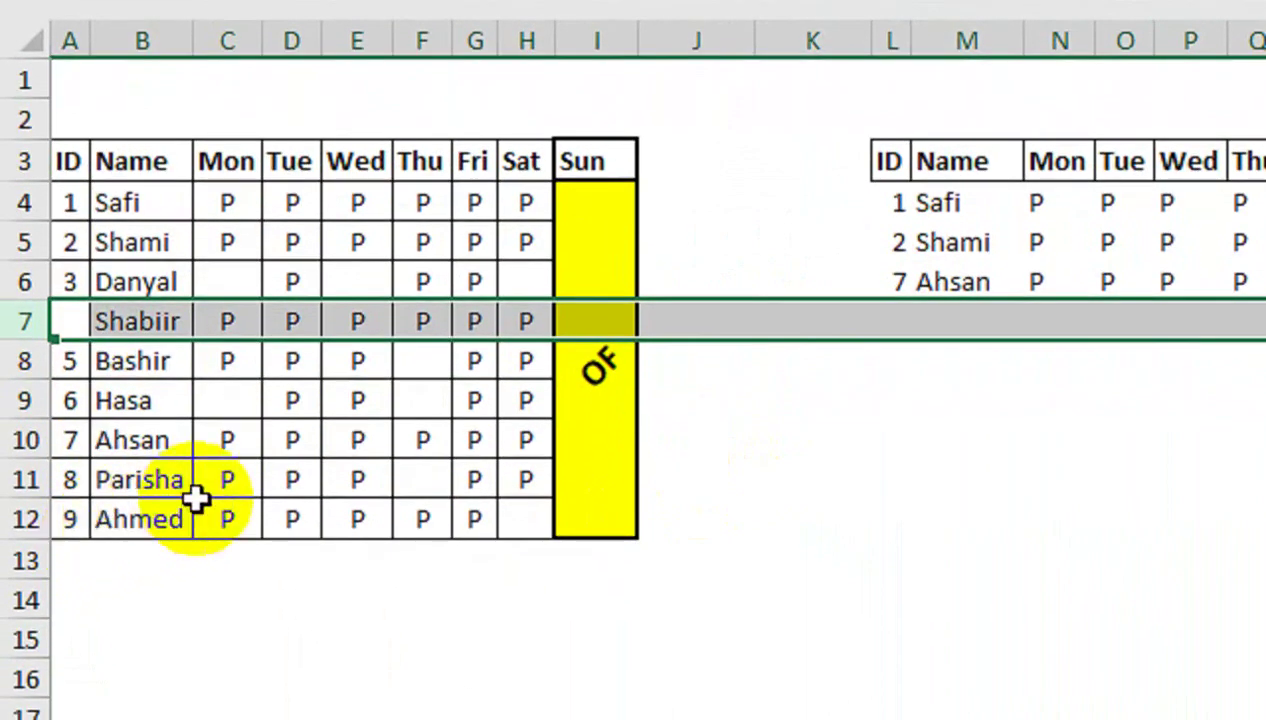
click(238, 207)
key(Delete)
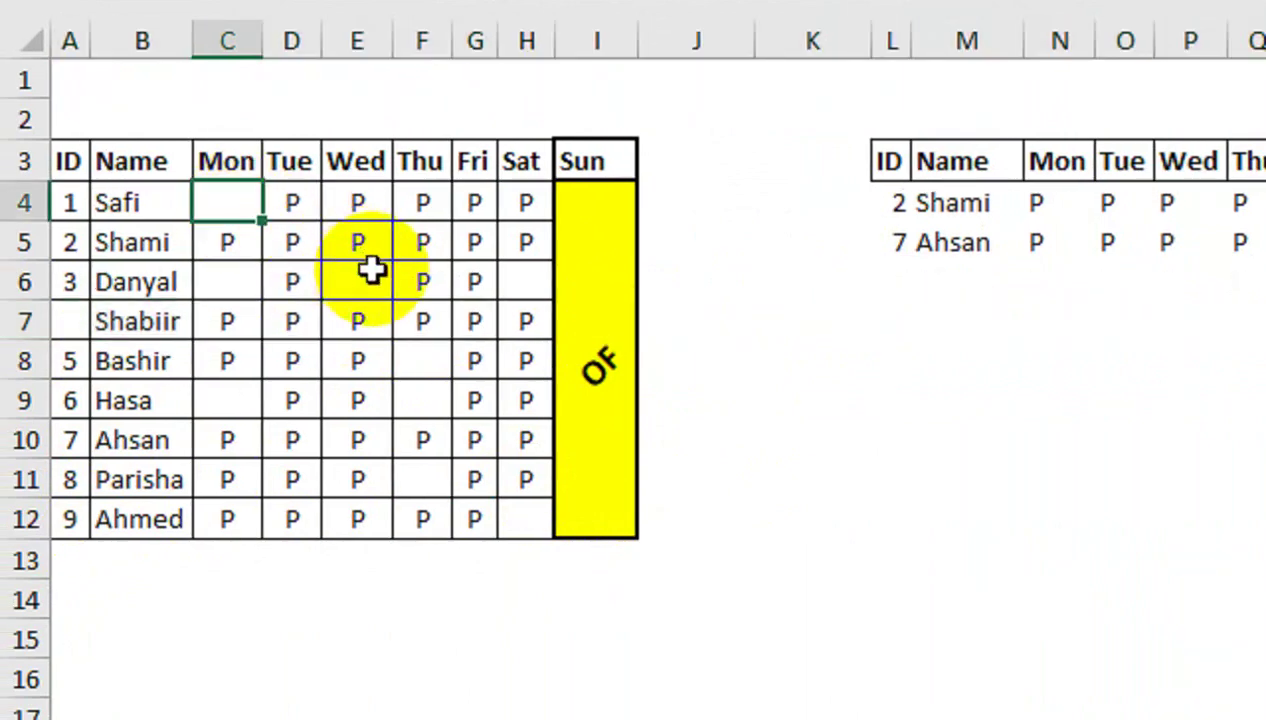
click(523, 238)
key(Delete)
mouse_move(422, 400)
mouse_down()
mouse_move(381, 418)
mouse_move(526, 440)
mouse_up()
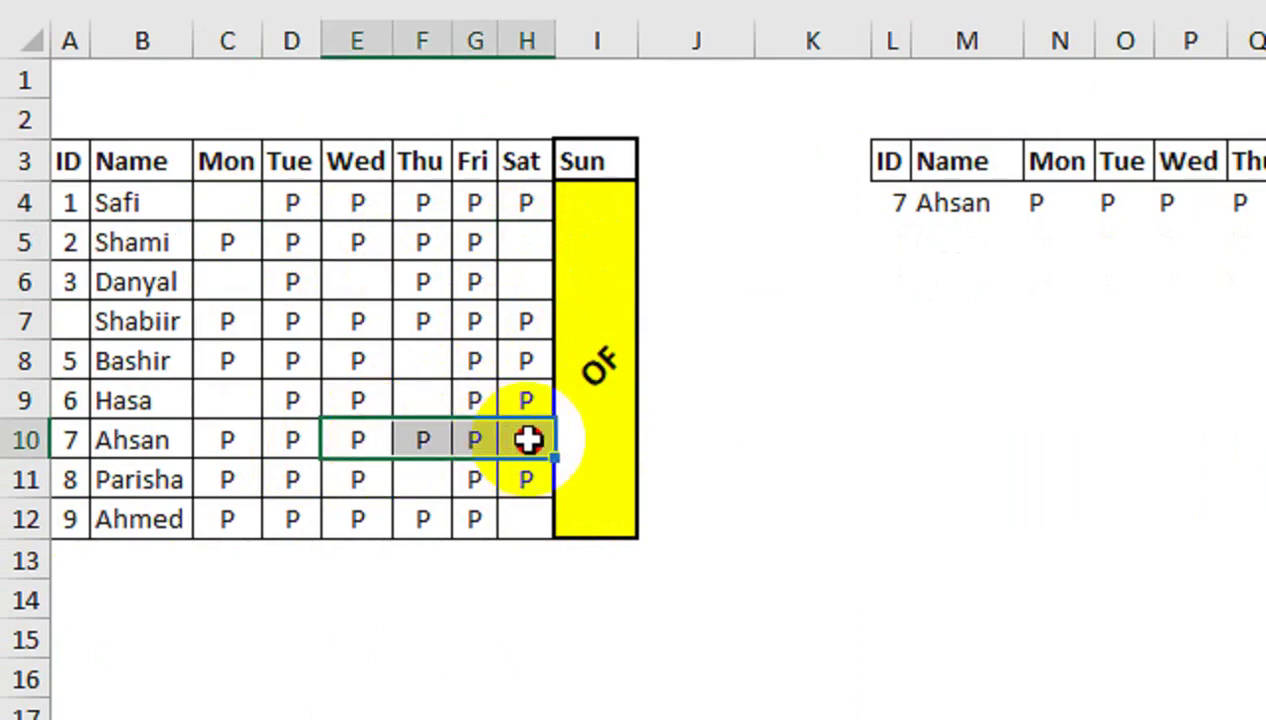
key(Delete)
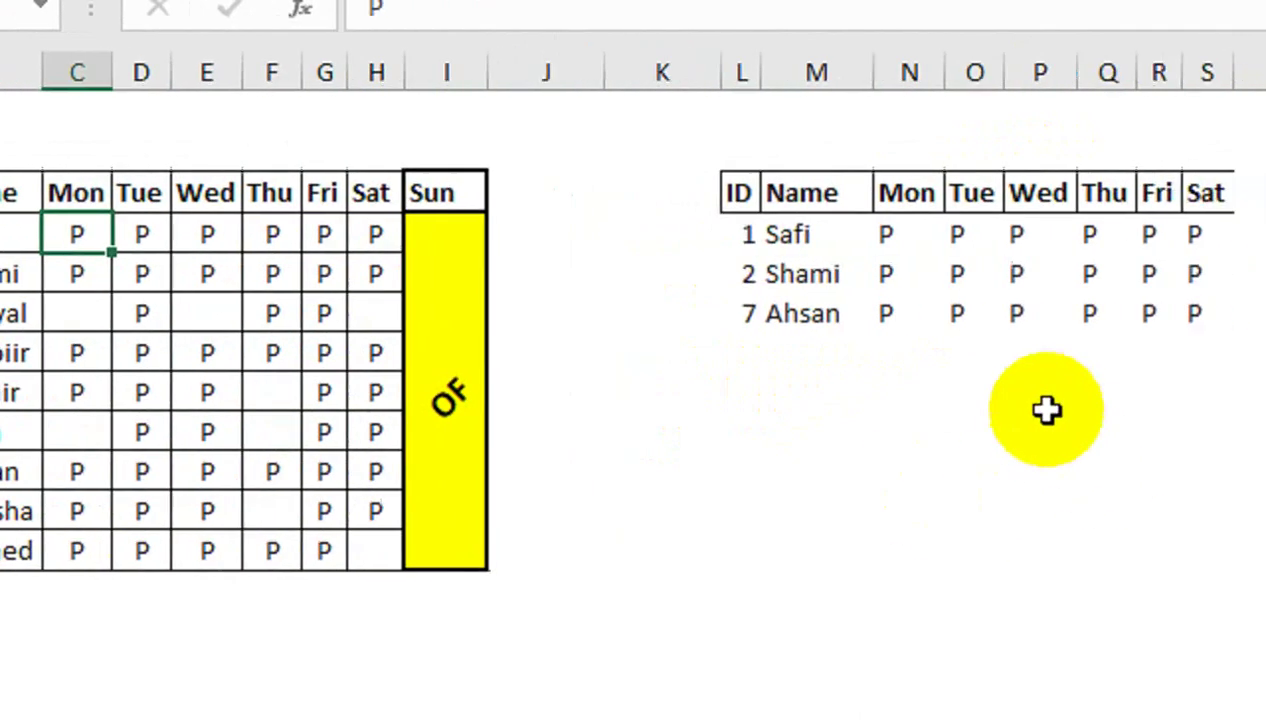
click(950, 250)
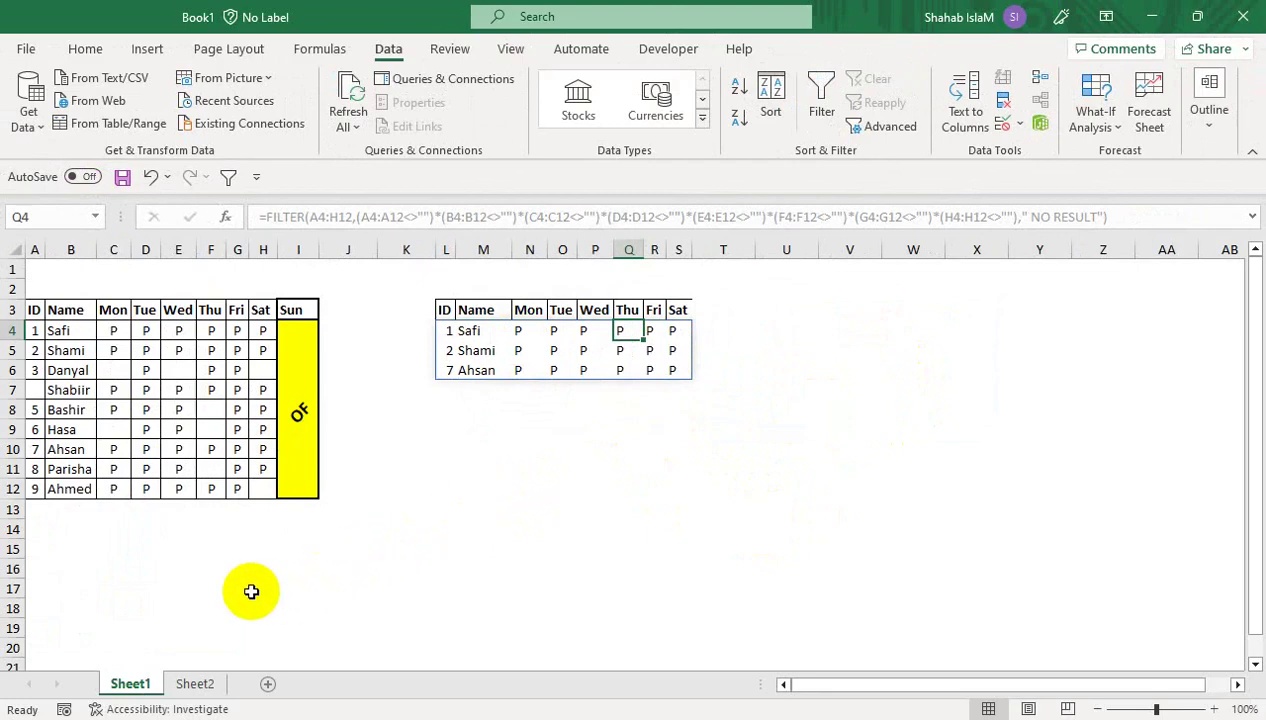
click(212, 686)
- Choose Instructor from the G3 dropdown, listing N0002 to N0008 with salaries
click(557, 515)
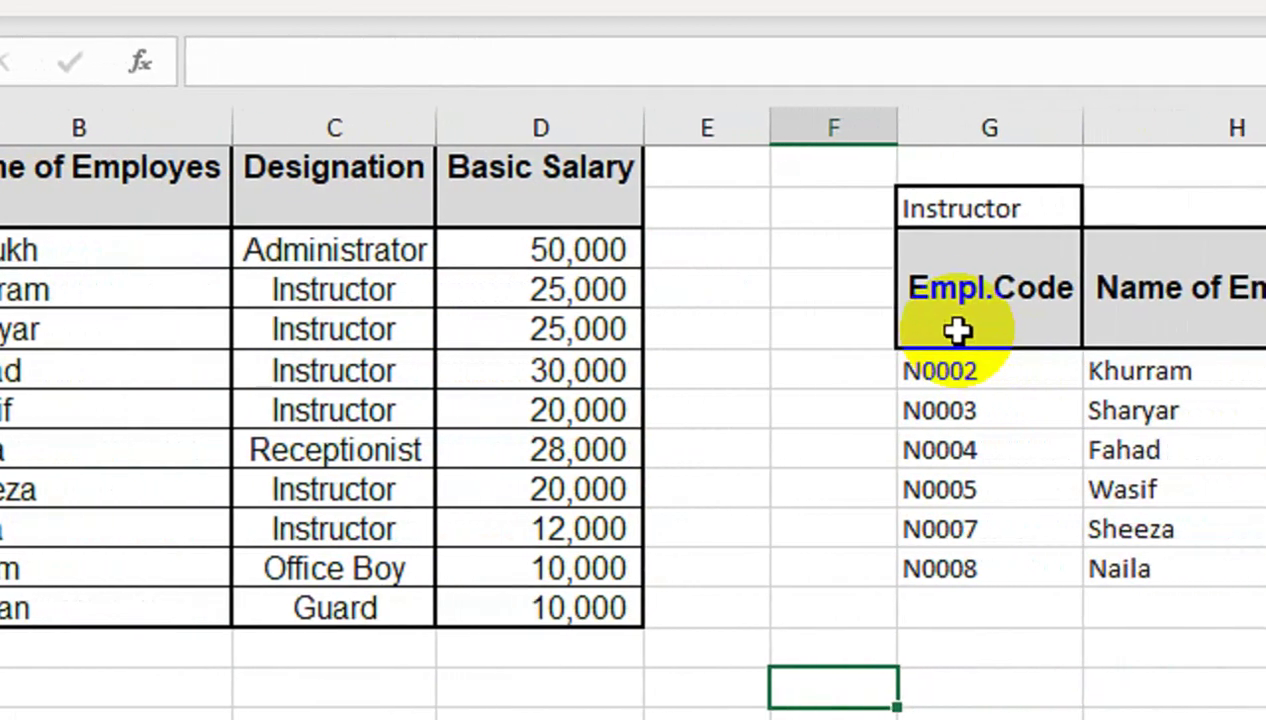
click(955, 201)
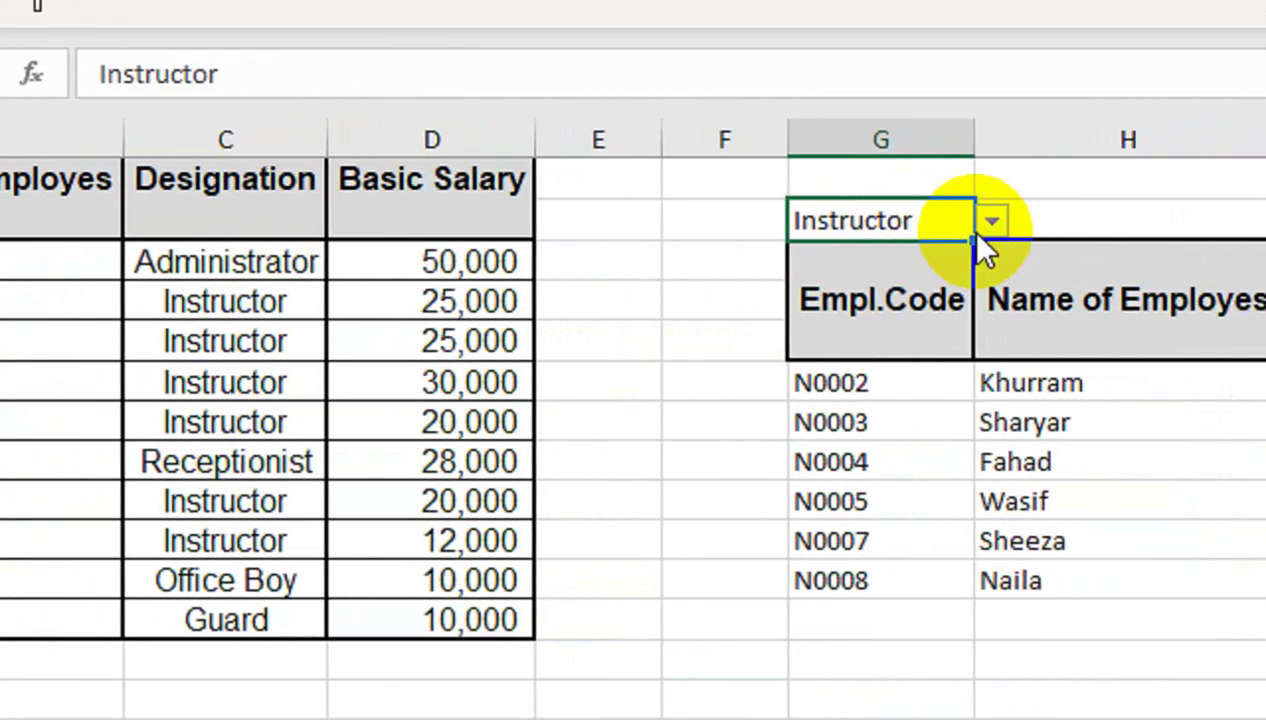
click(945, 221)
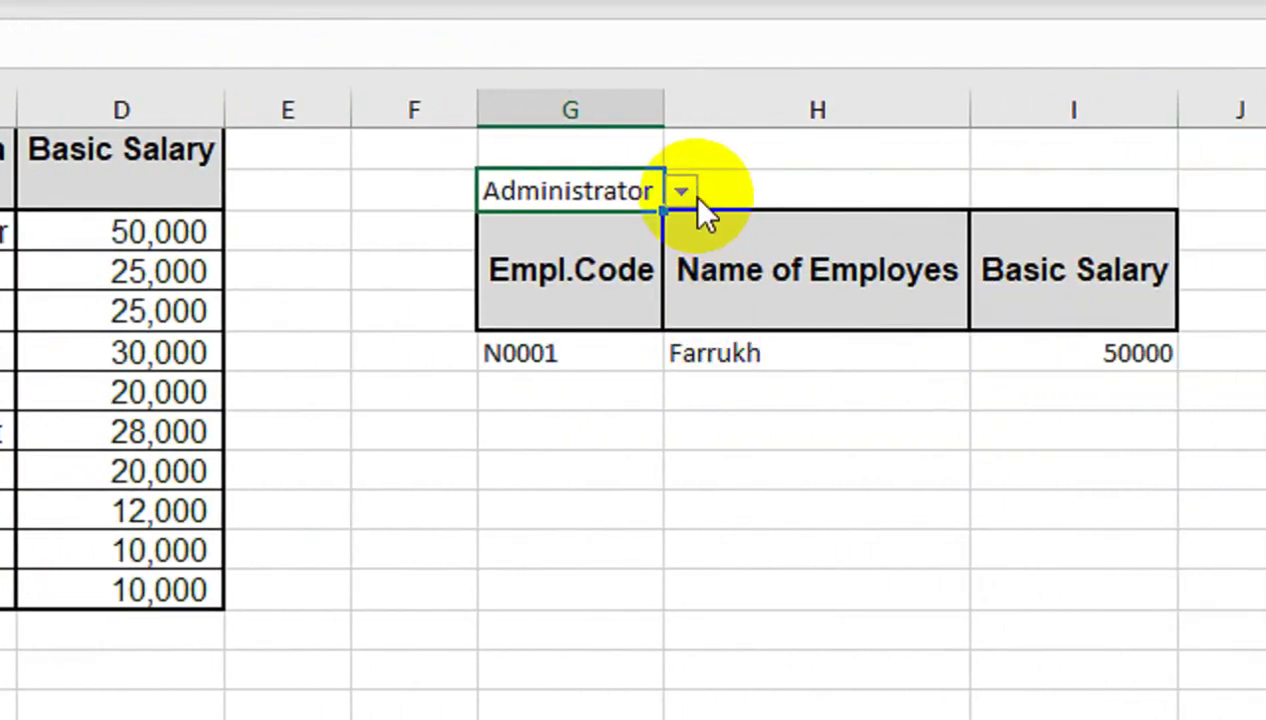
click(681, 191)
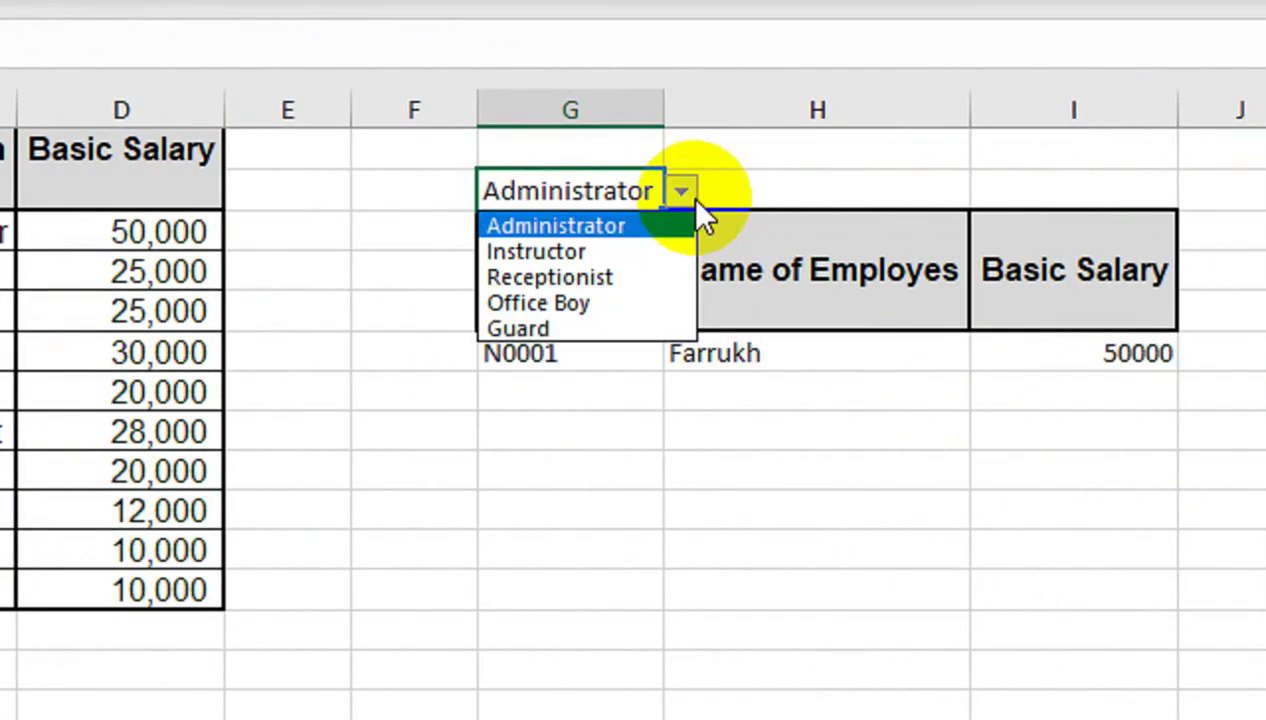
click(650, 251)
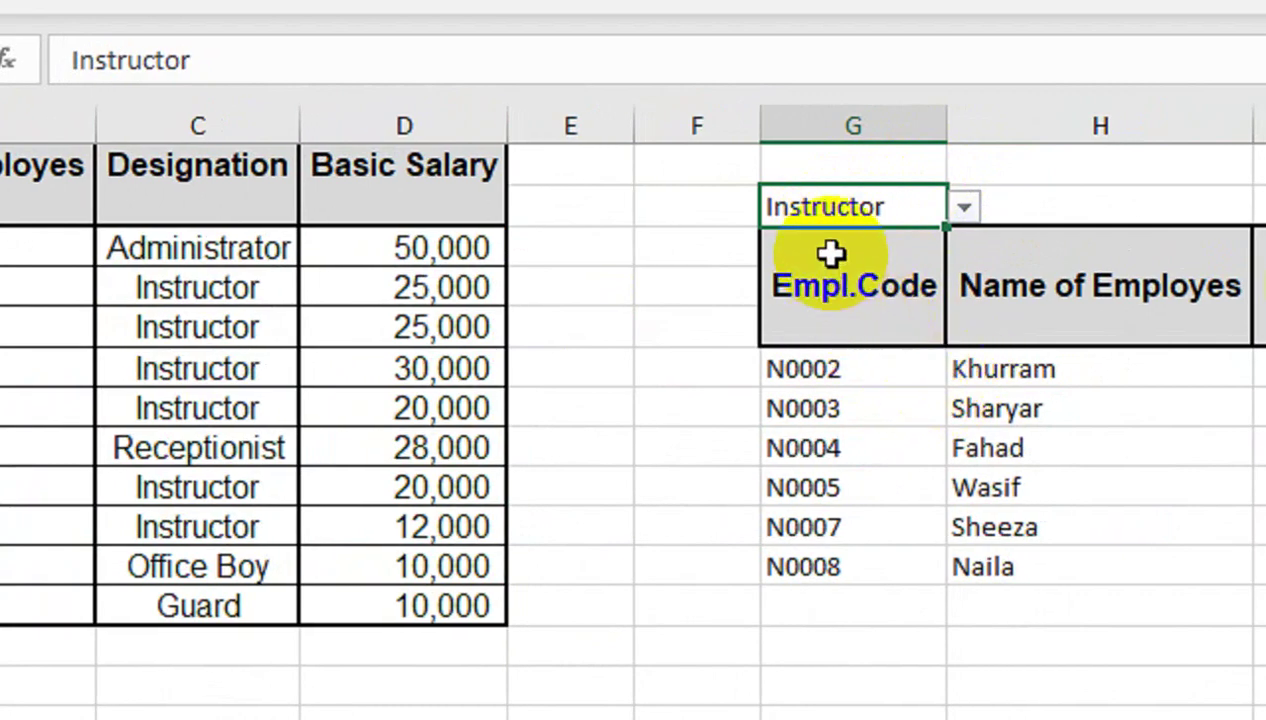
- Clear the designation from G3 and dismiss the Data Analysis add-ins notice
key(Delete)
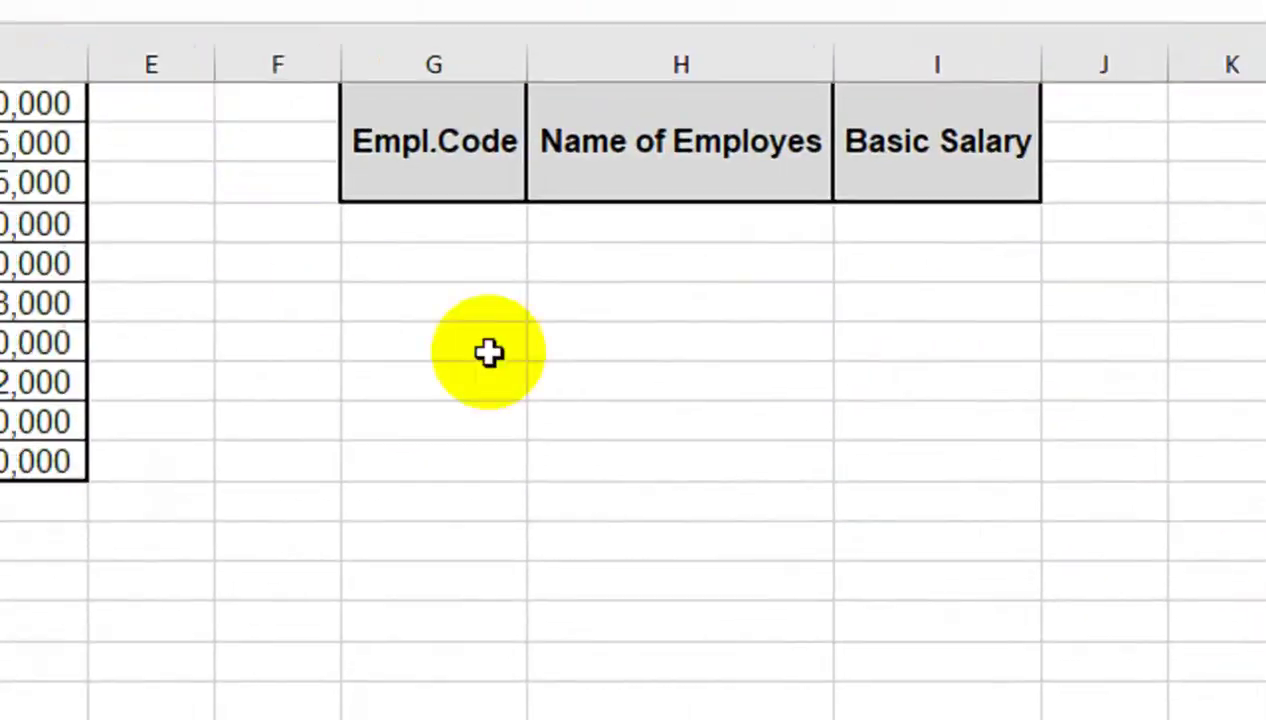
drag(680, 300, 680, 620)
click(458, 355)
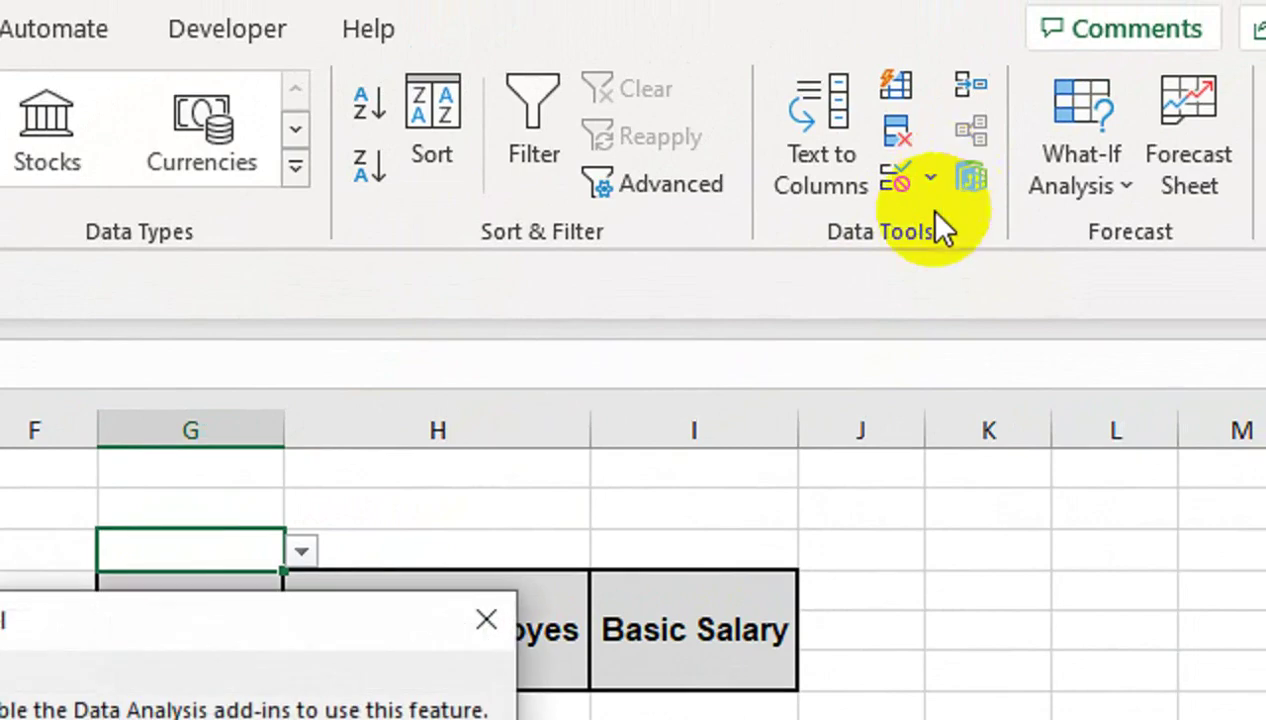
click(486, 620)
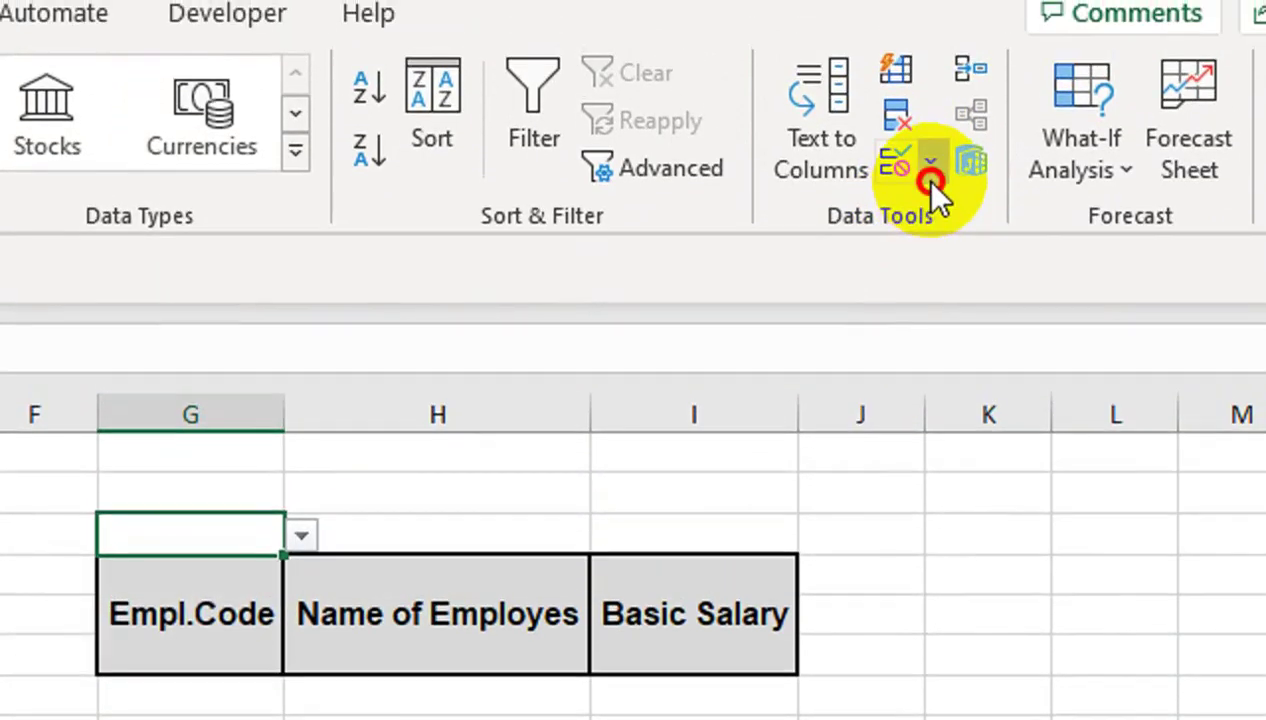
- Review G3's validation list source $M$18:$M$22 and close it unchanged
click(930, 178)
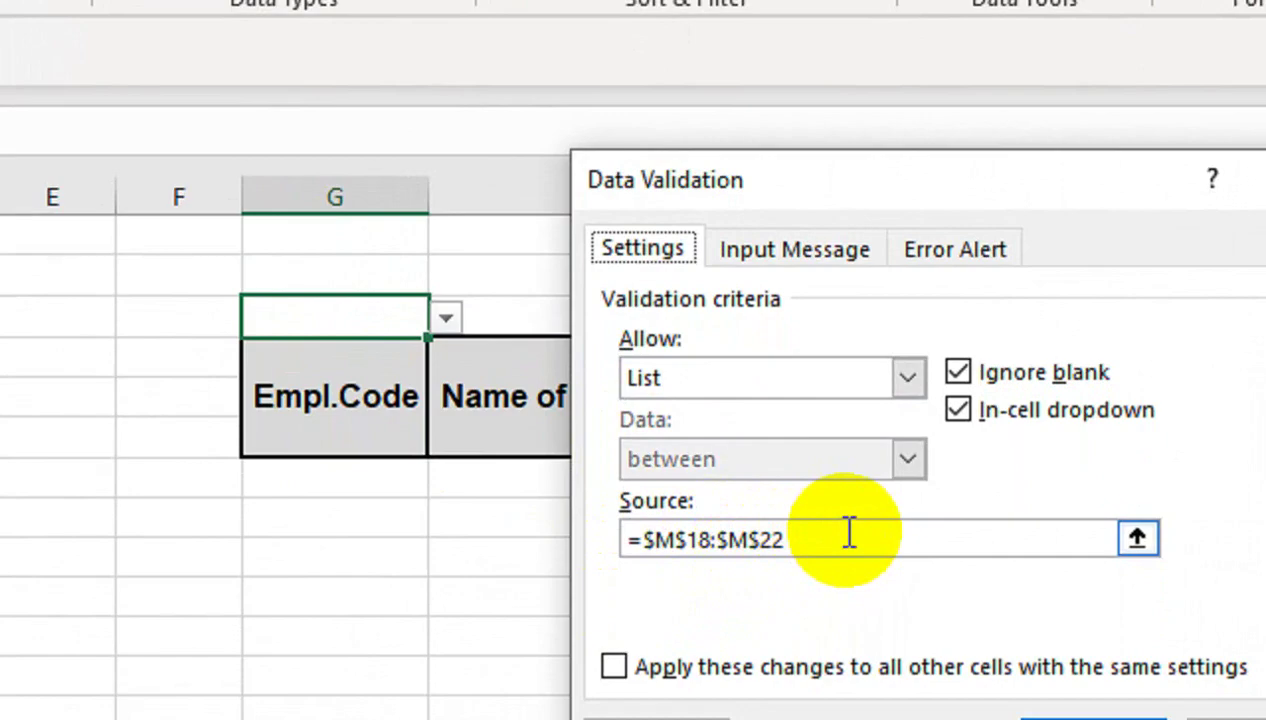
drag(848, 532, 640, 538)
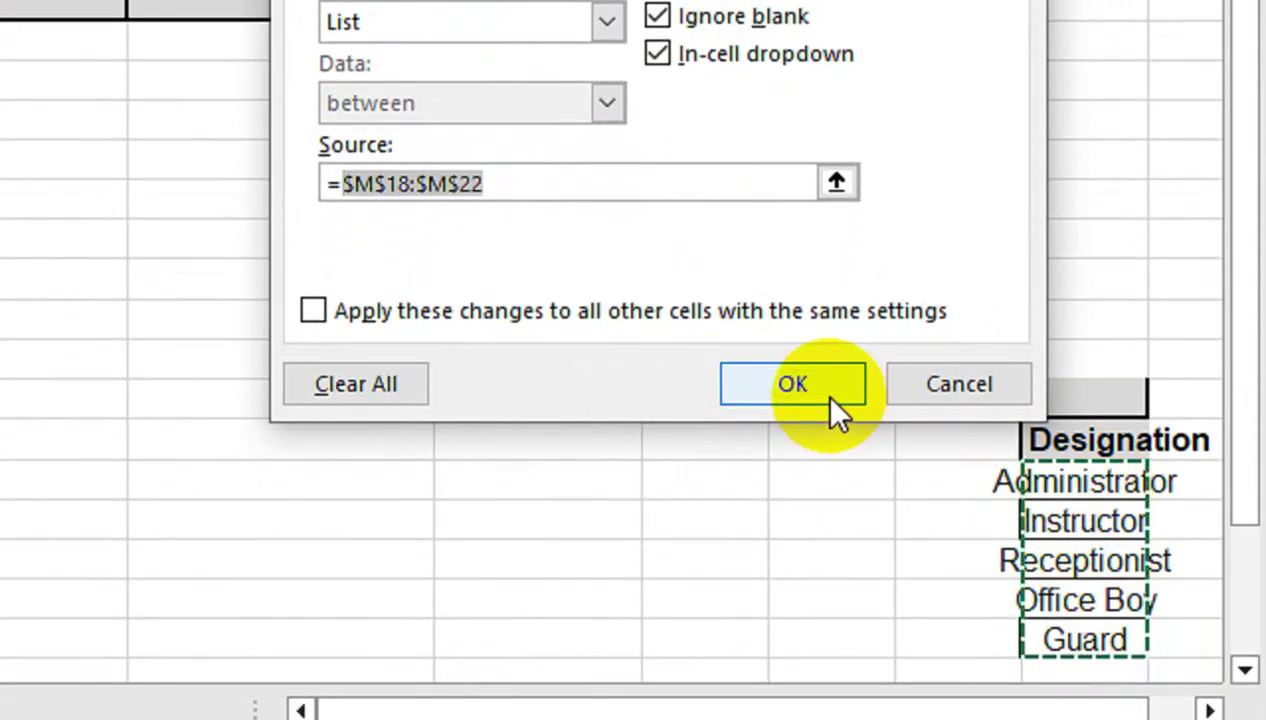
click(821, 393)
click(1085, 167)
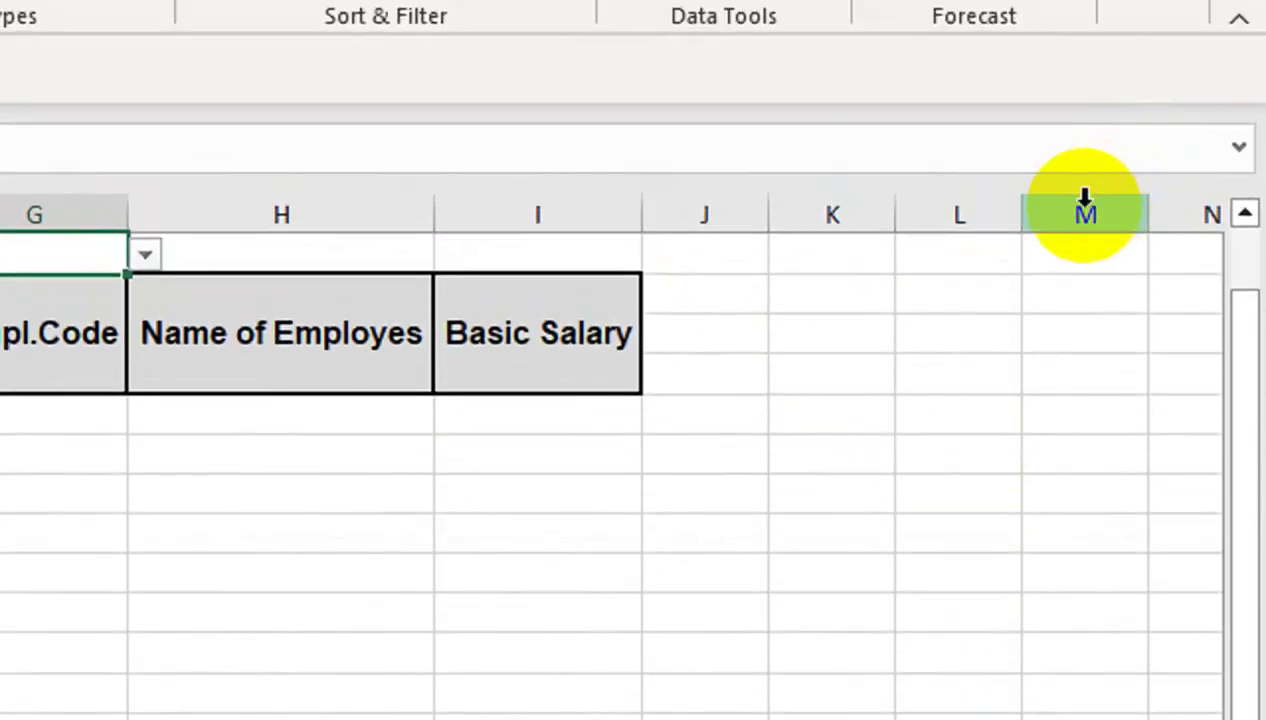
- Hide column M and reselect Instructor in the G3 dropdown
right_click(1085, 167)
click(880, 555)
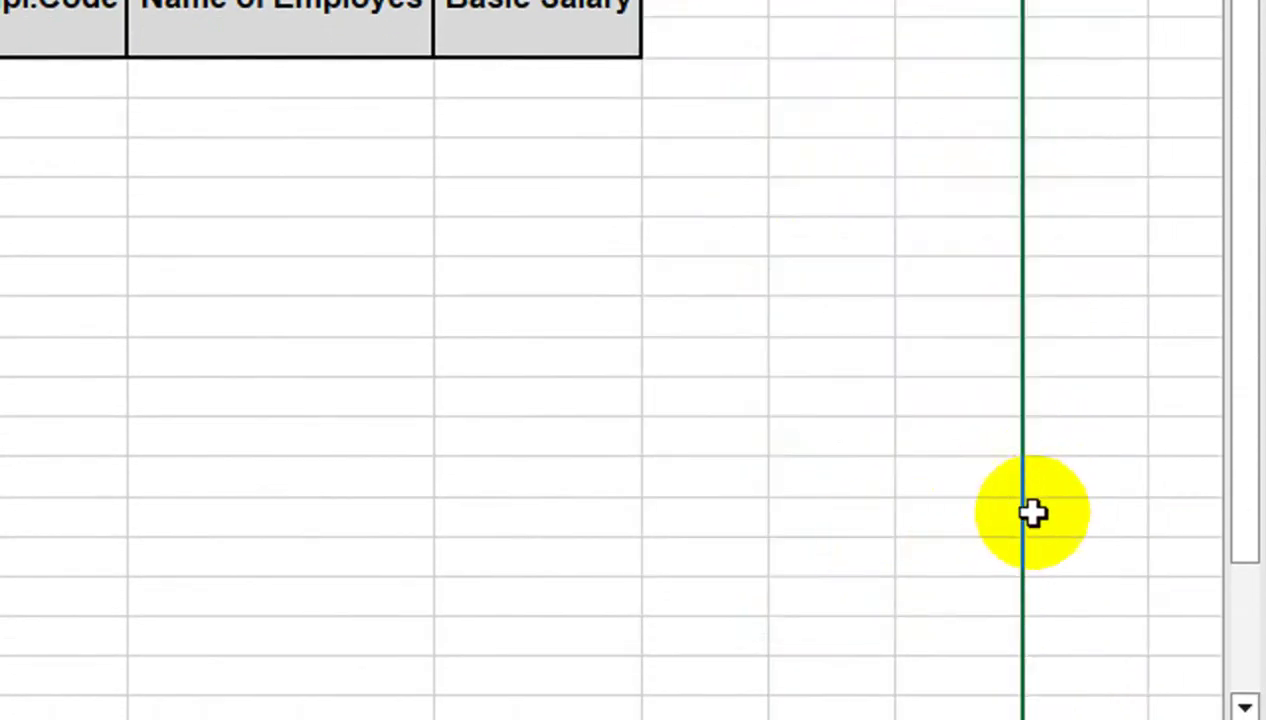
click(317, 170)
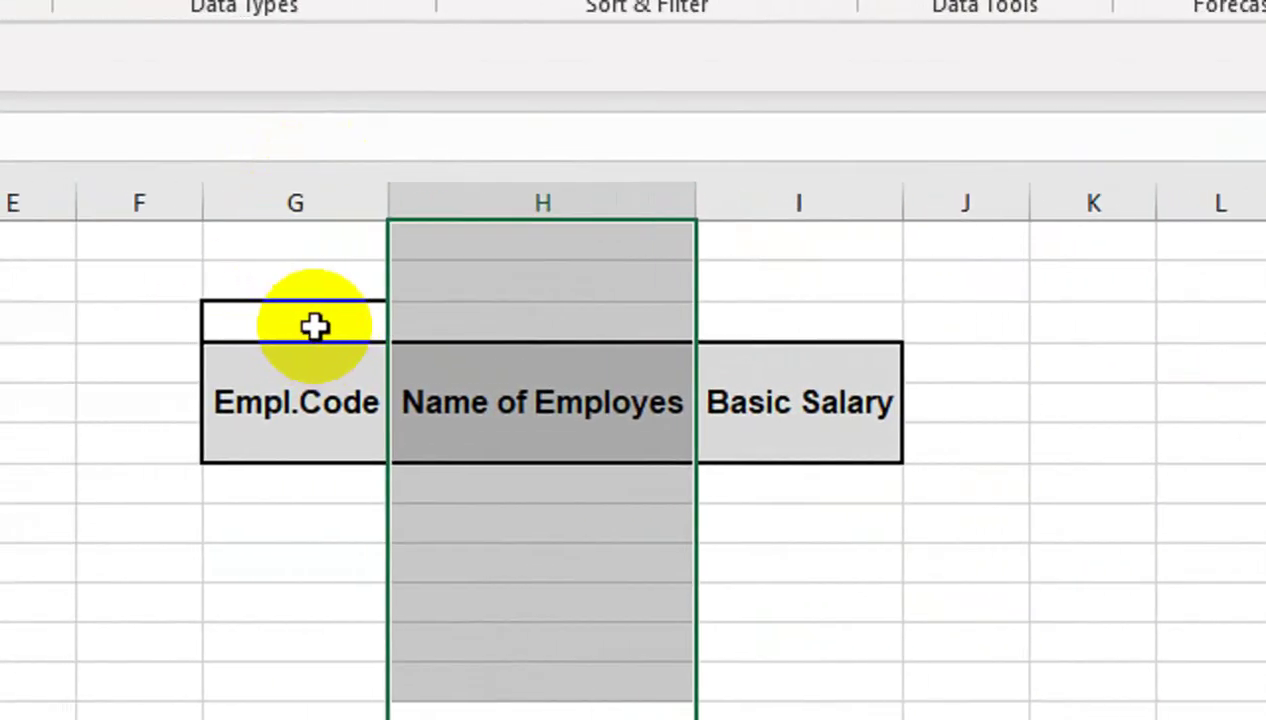
click(311, 322)
click(408, 323)
click(324, 390)
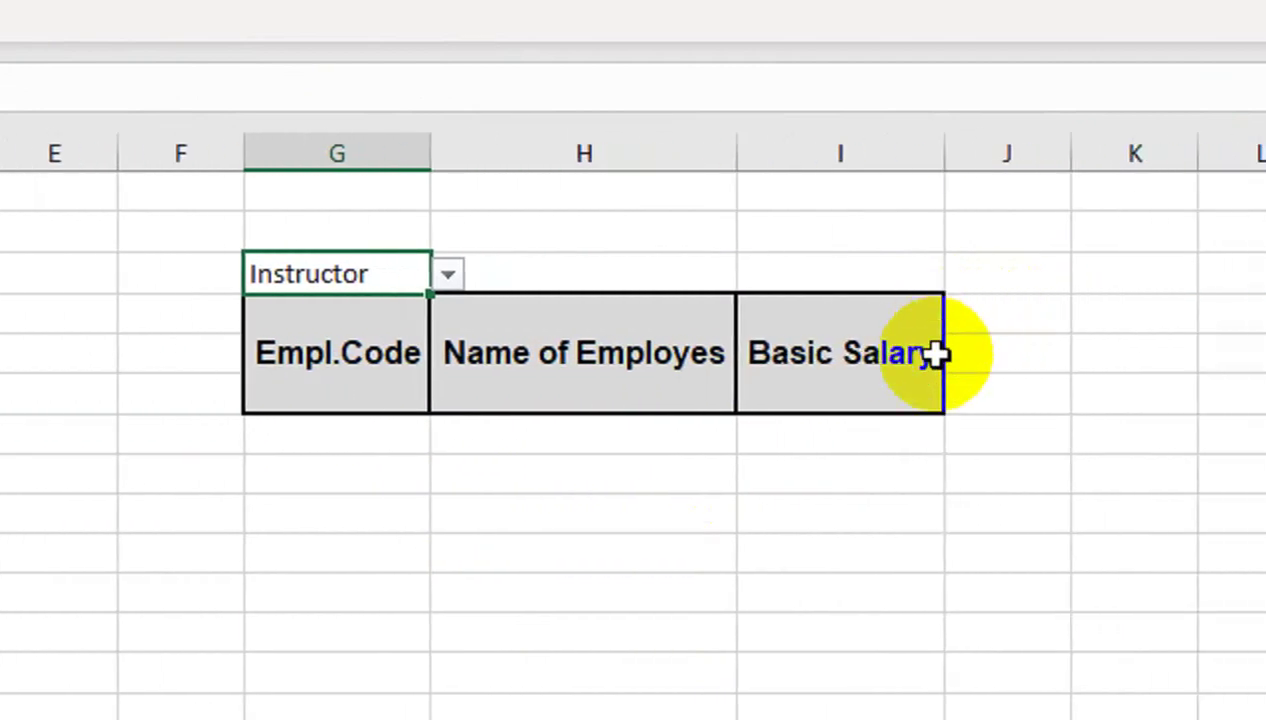
click(402, 446)
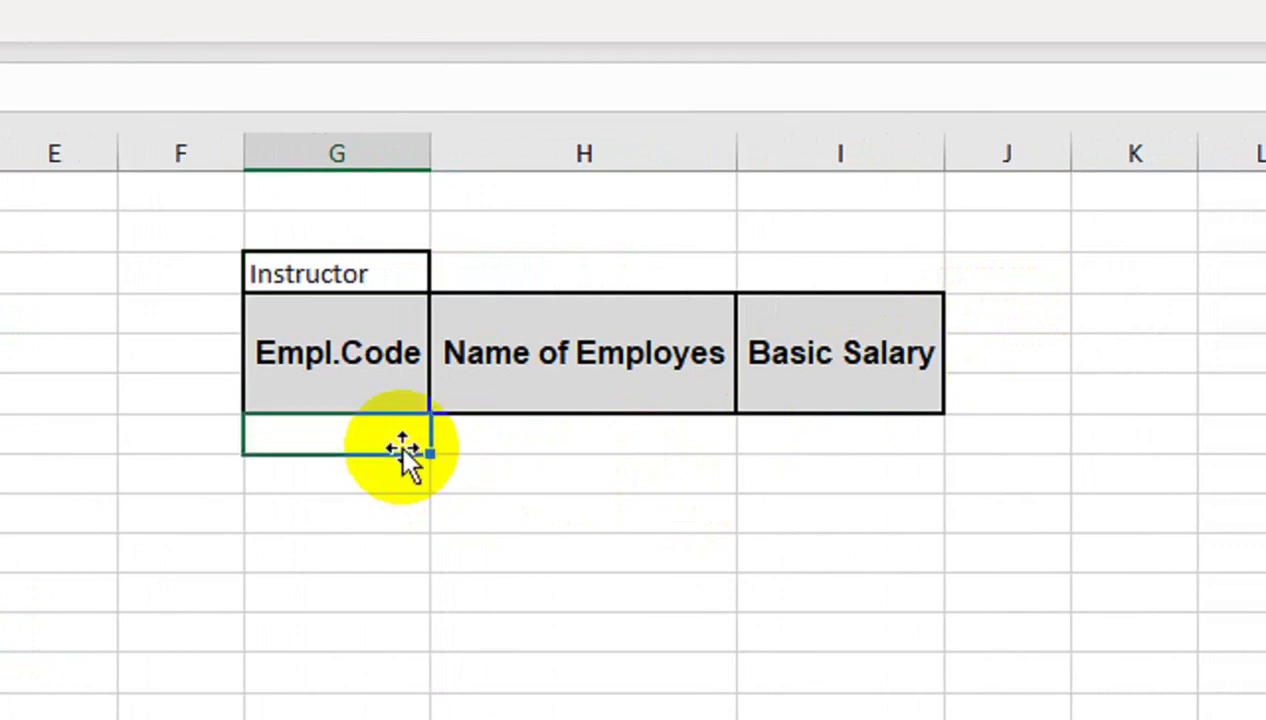
- Below Empl.Code, begin =FILTER(FILTER(A4:D13,C4:C13=G3), matching designations to G3
text(=FILTER(FILTER()
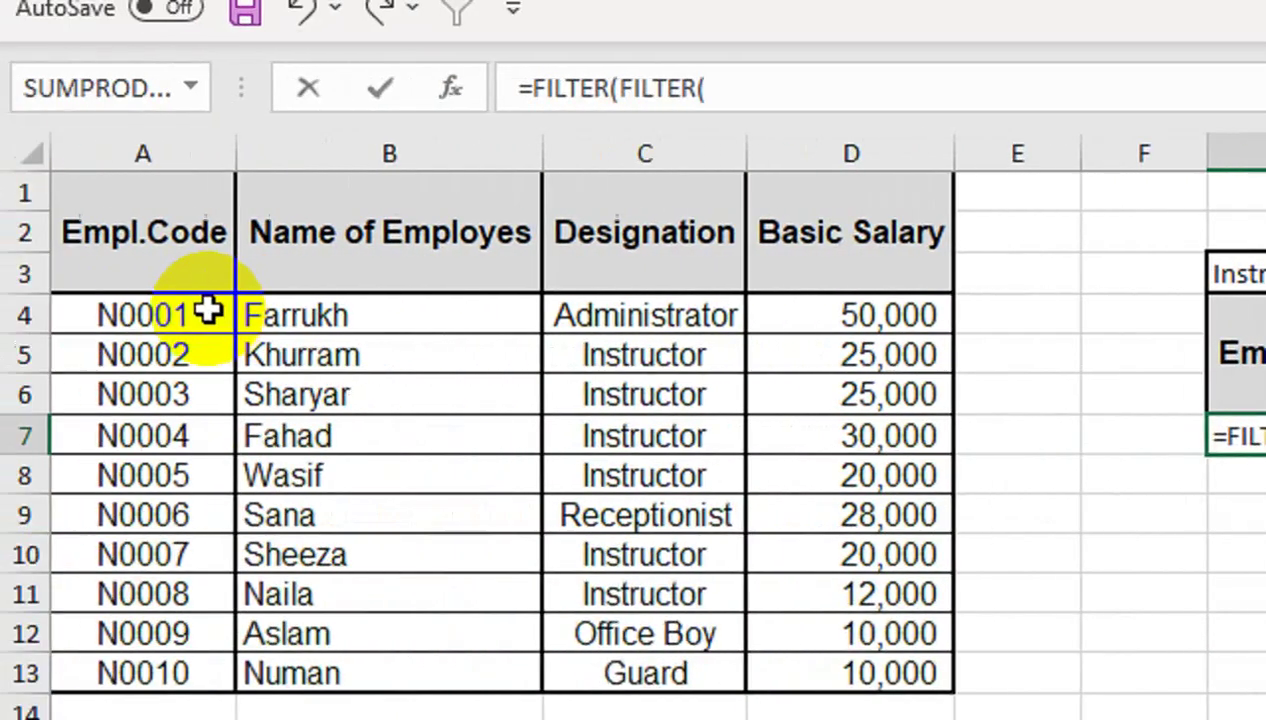
drag(195, 312, 835, 673)
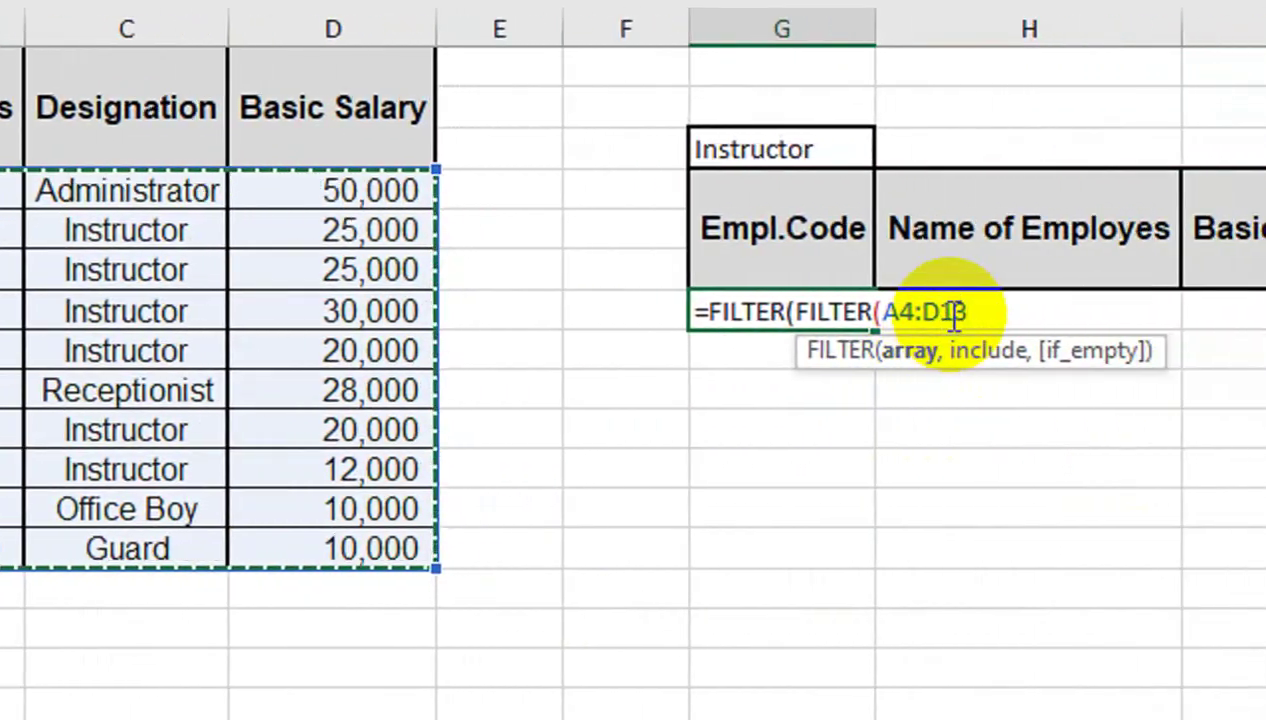
text(,)
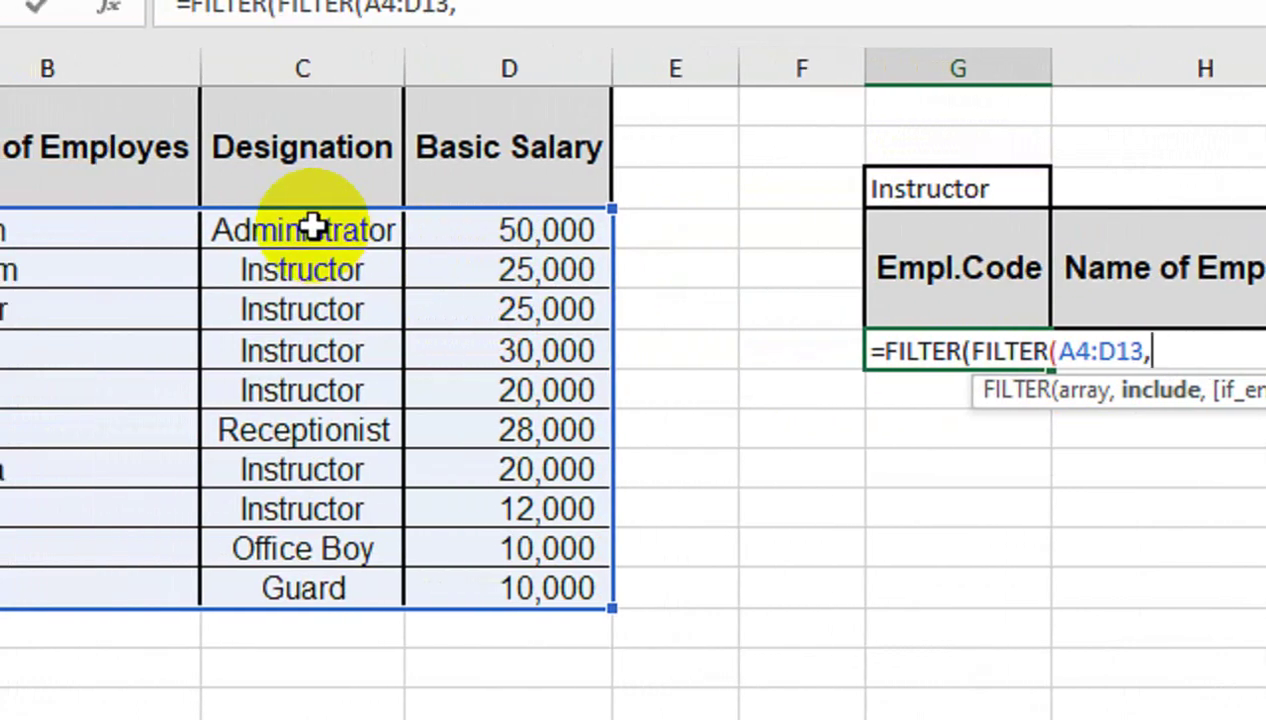
drag(317, 228, 315, 588)
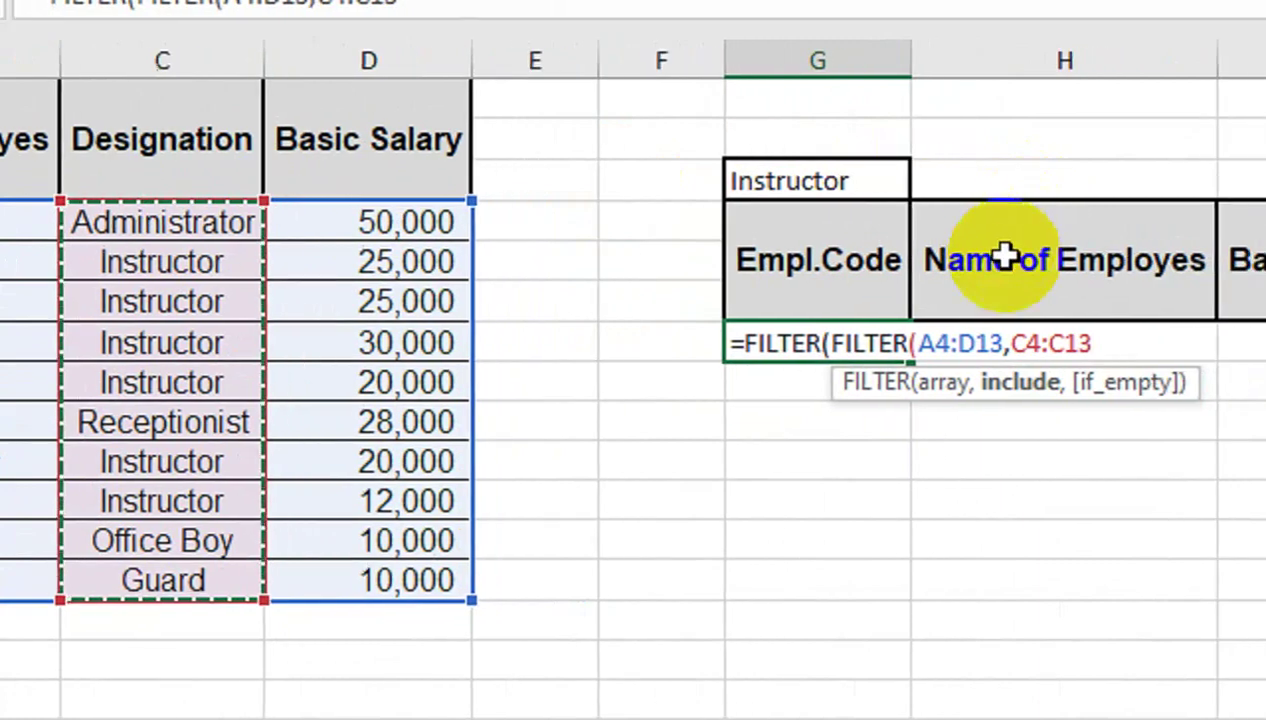
text(=)
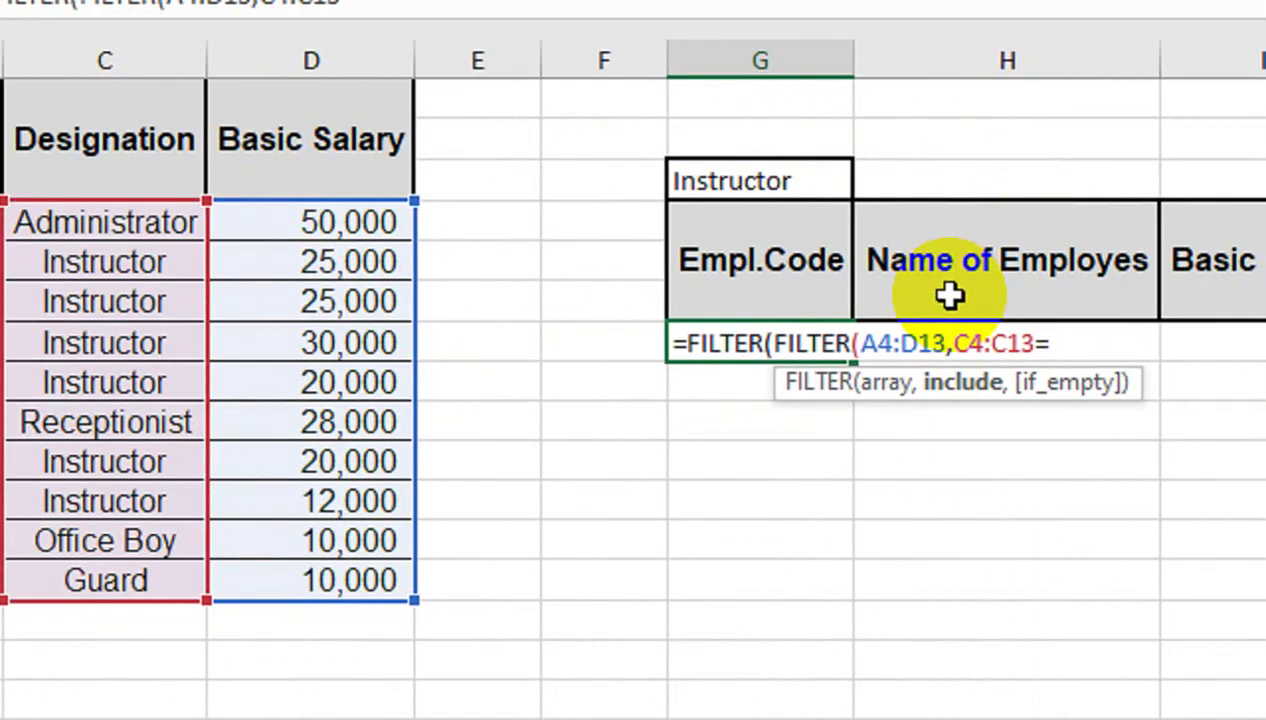
click(778, 177)
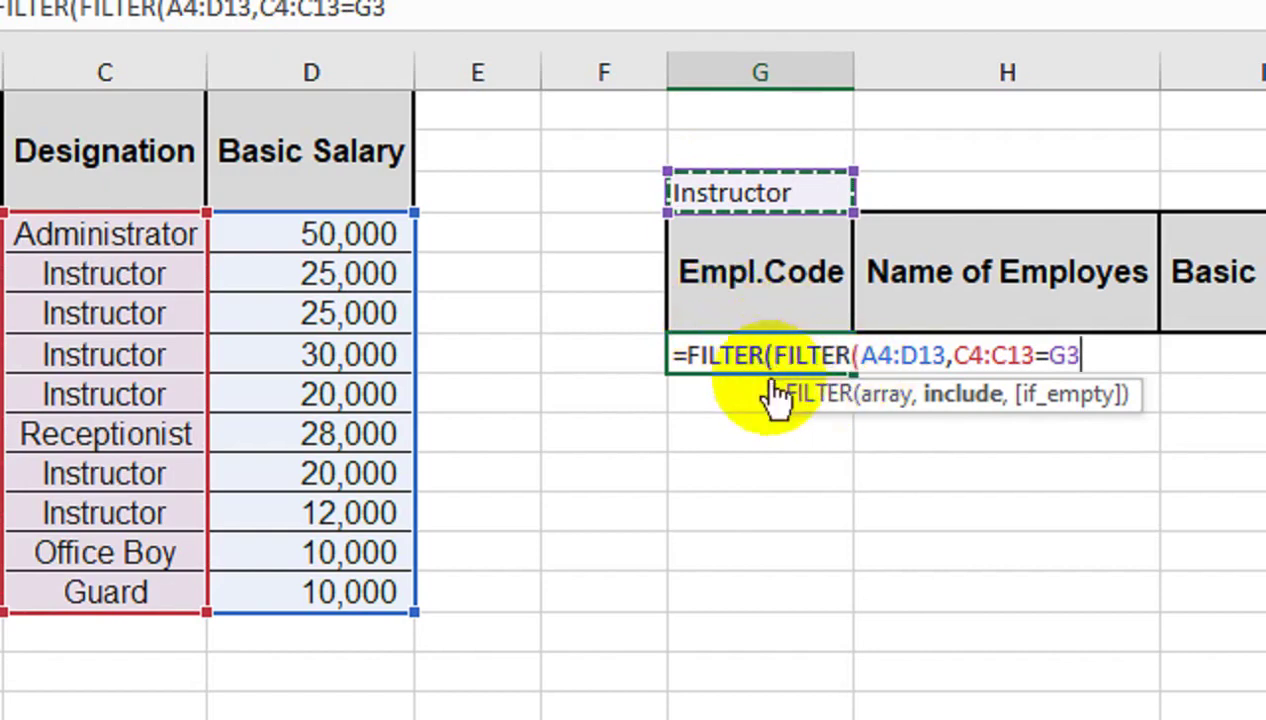
text())
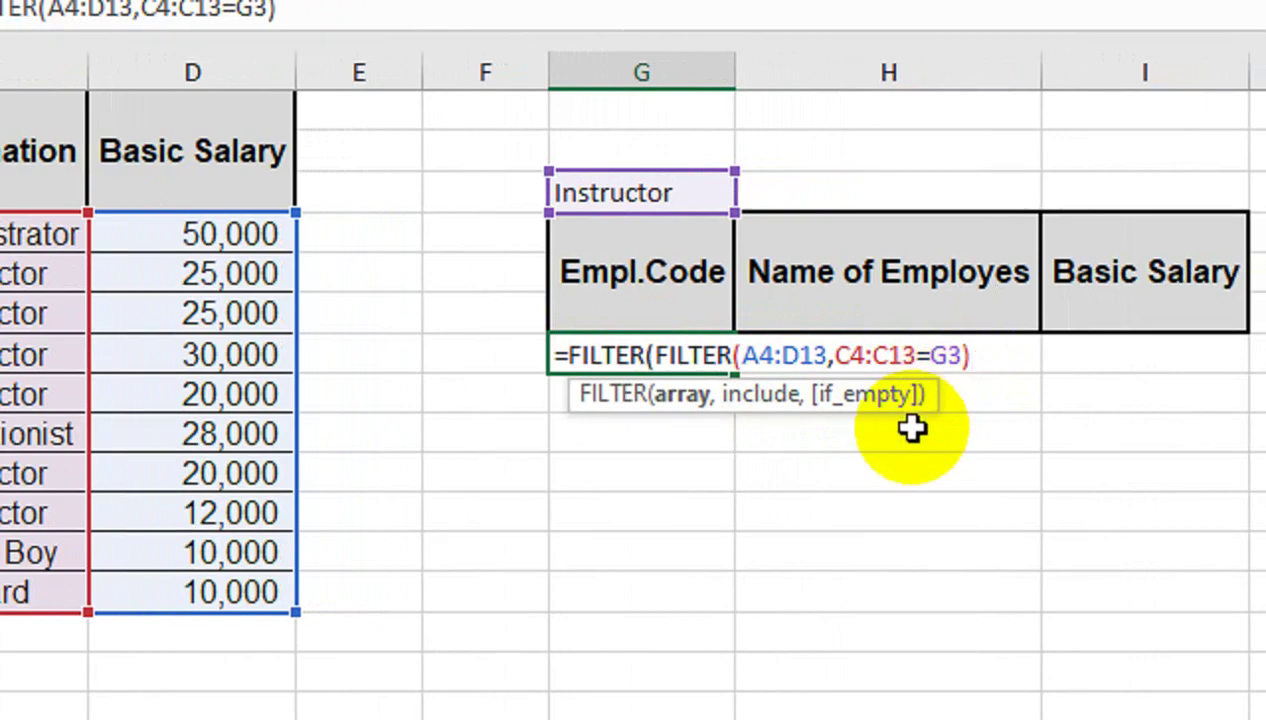
text(,{)
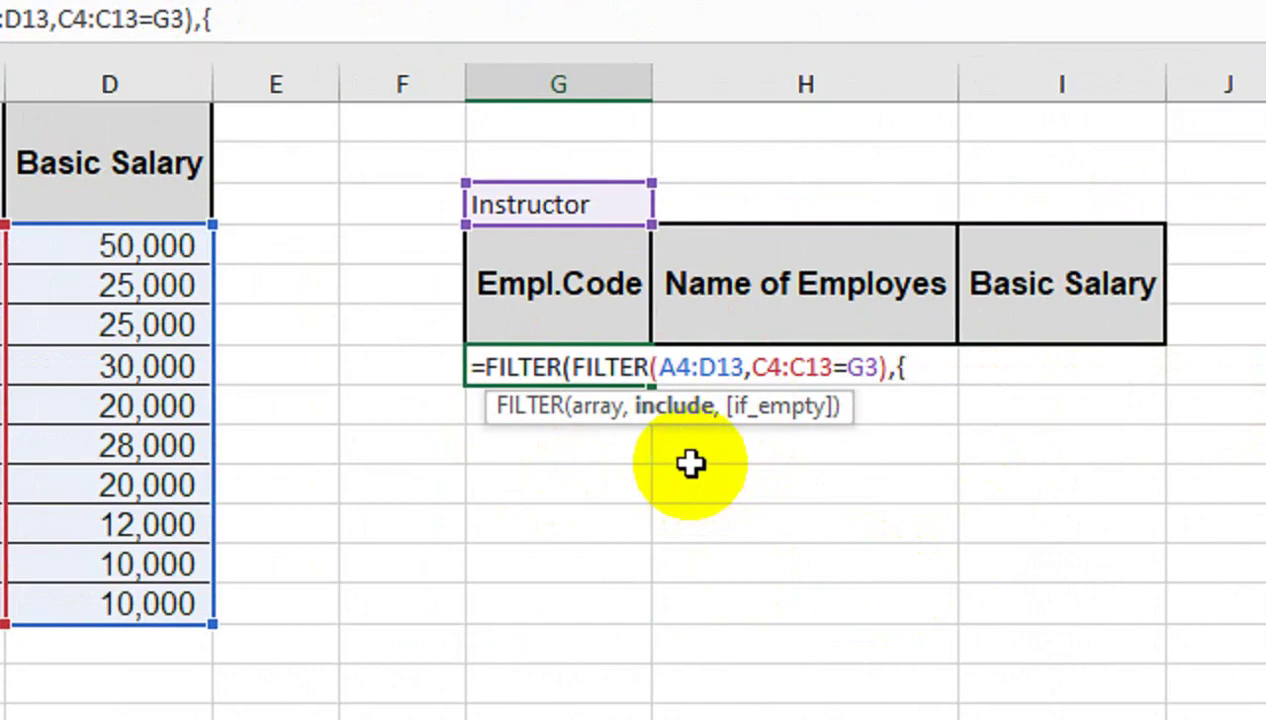
- After the inner FILTER in G7, add a comma and begin the include array constant {1,1
text(1,)
- Complete the array constant as {1,1,0,1}, close the formula, and commit it to spill the Instructors
text(1)
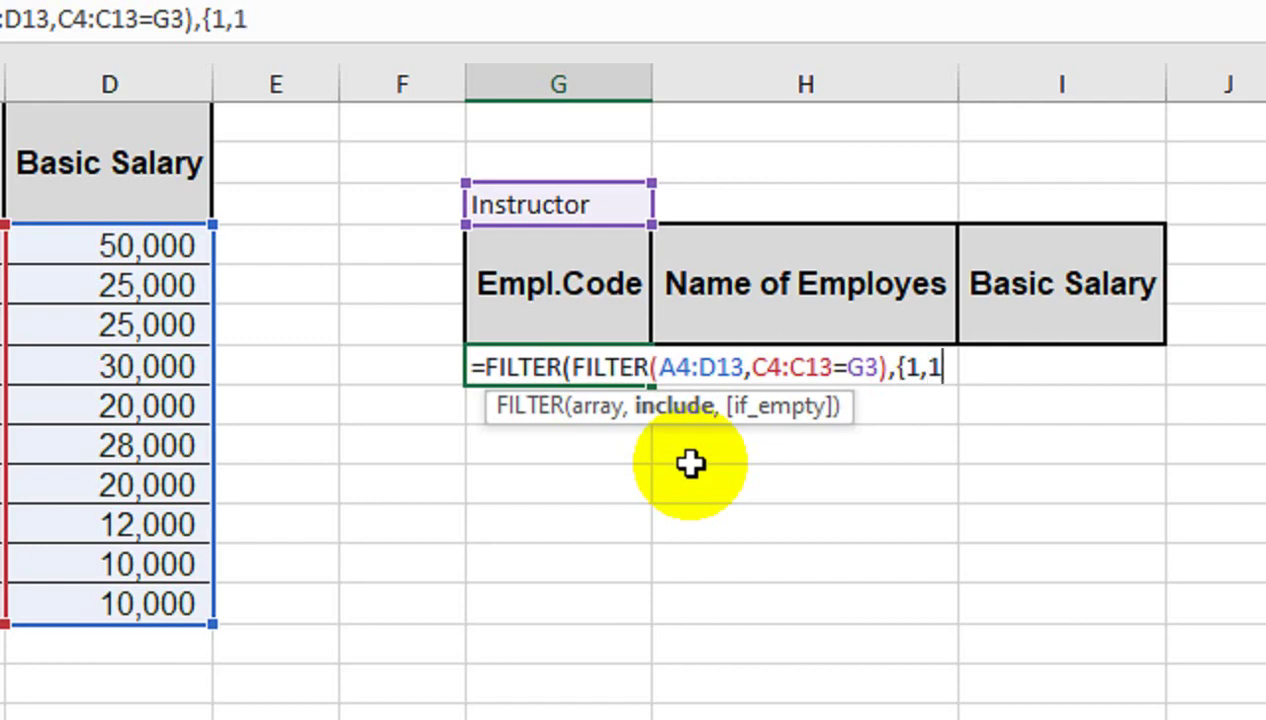
text(,)
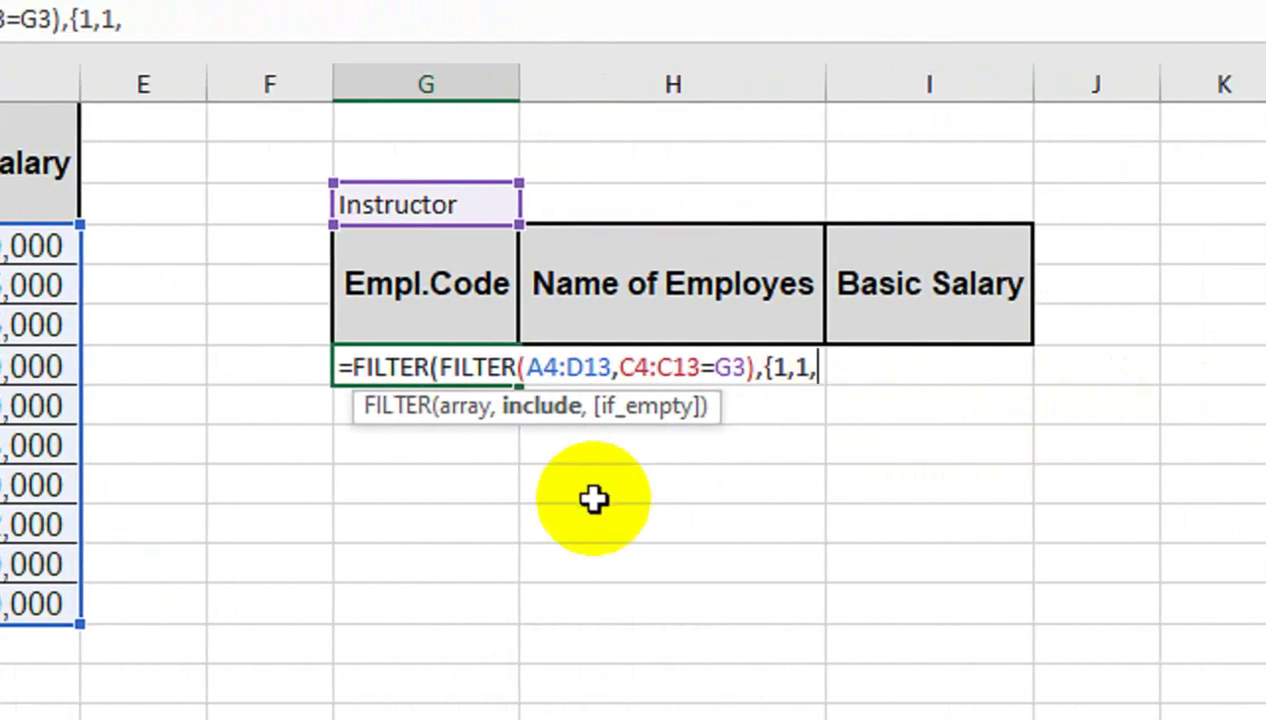
text(0,)
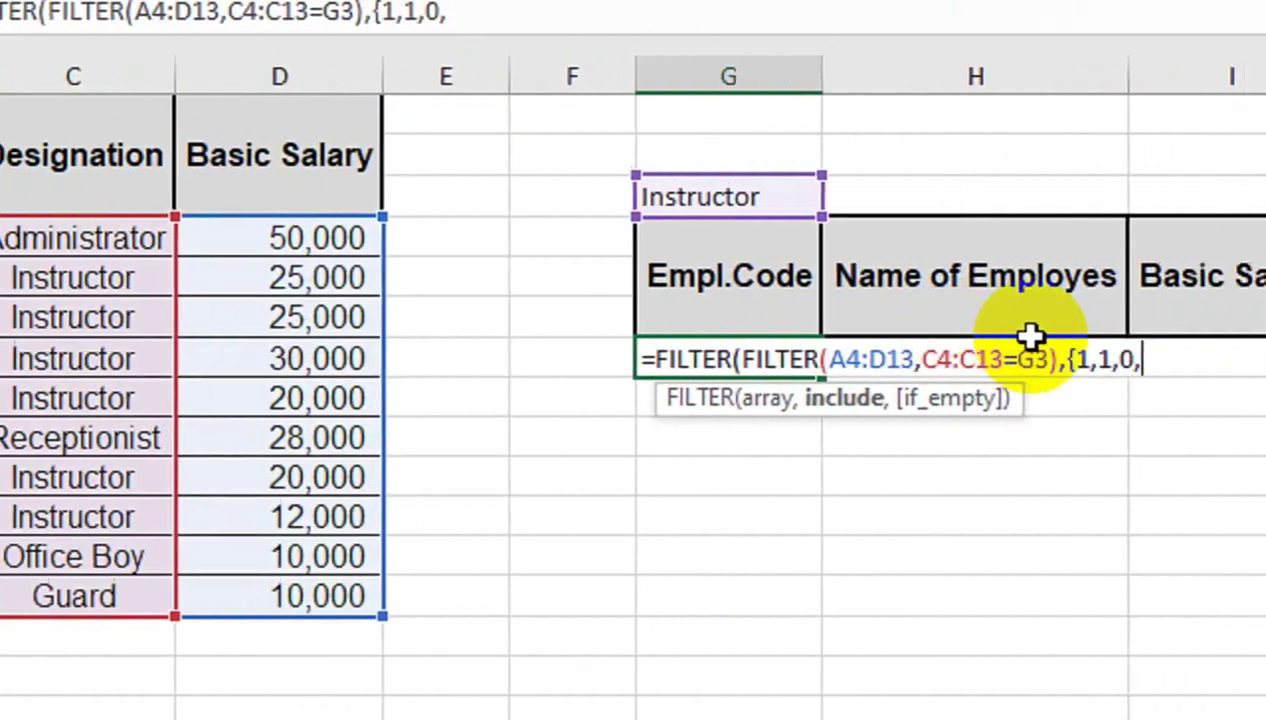
text(1)
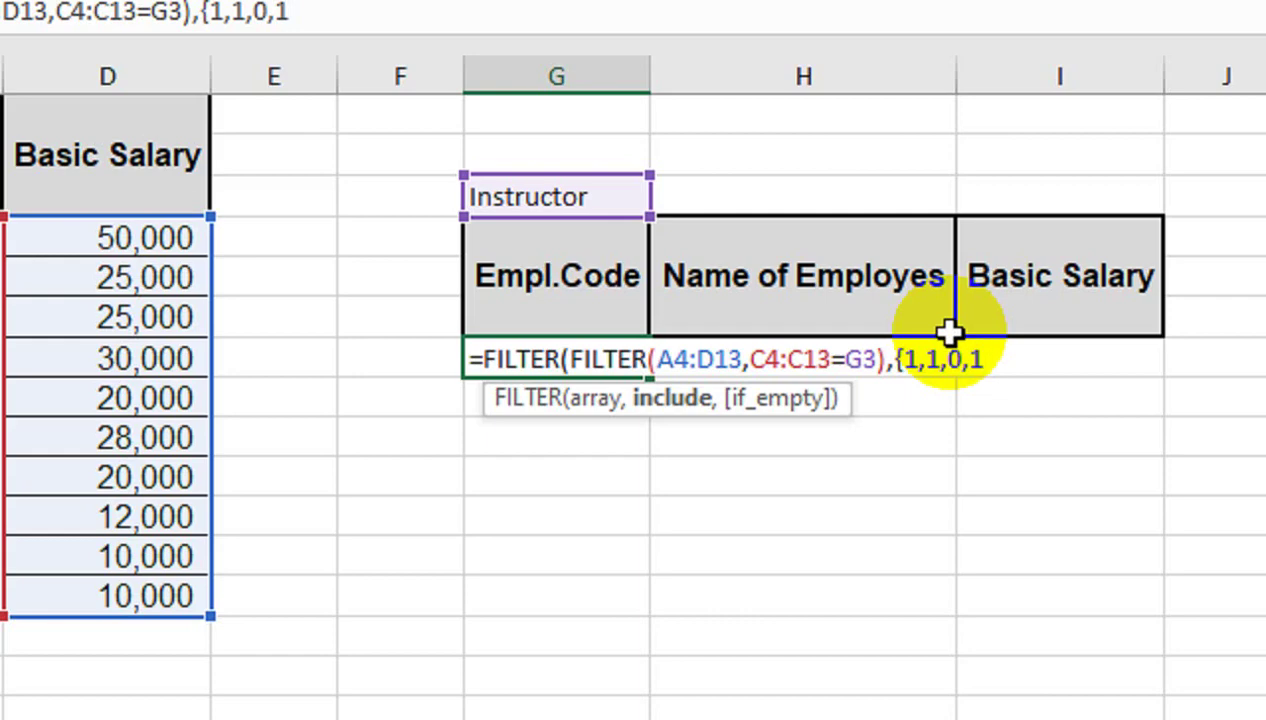
text(})
text())
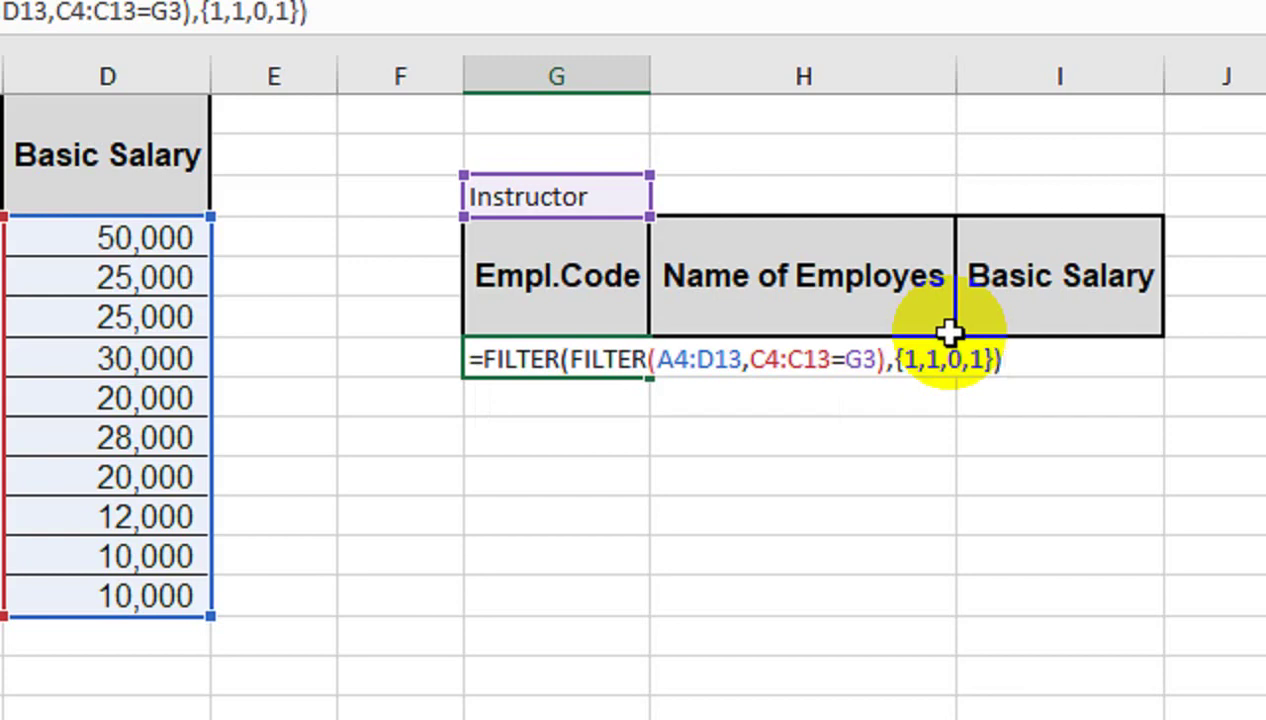
key(Return)
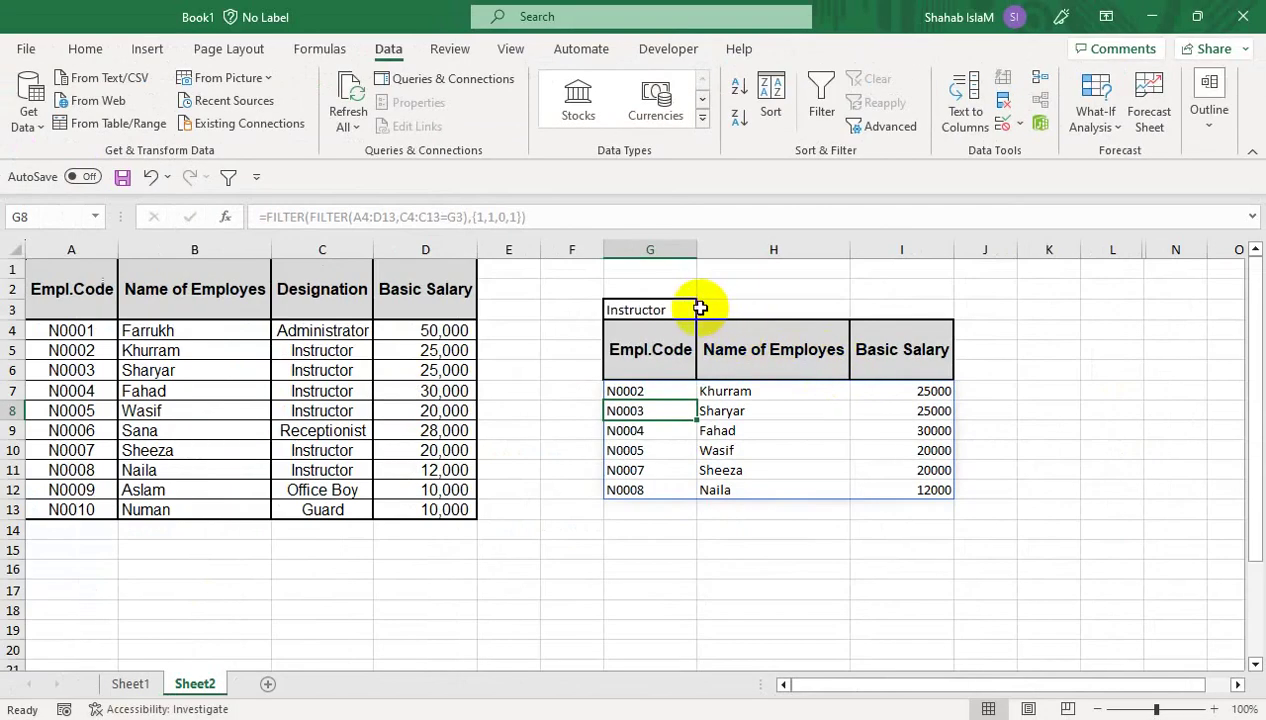
- Switch the G3 designation to Administrator, Office Boy, then Guard to check the results update
click(688, 314)
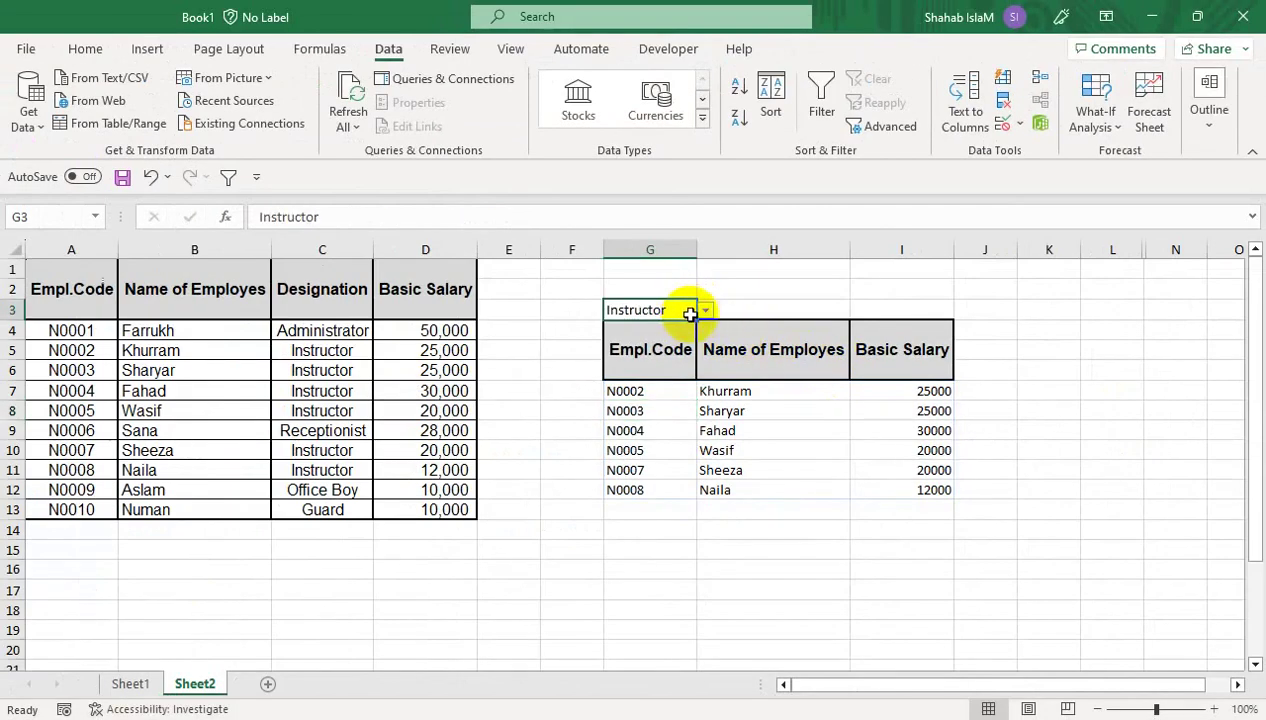
click(705, 311)
click(700, 327)
click(707, 312)
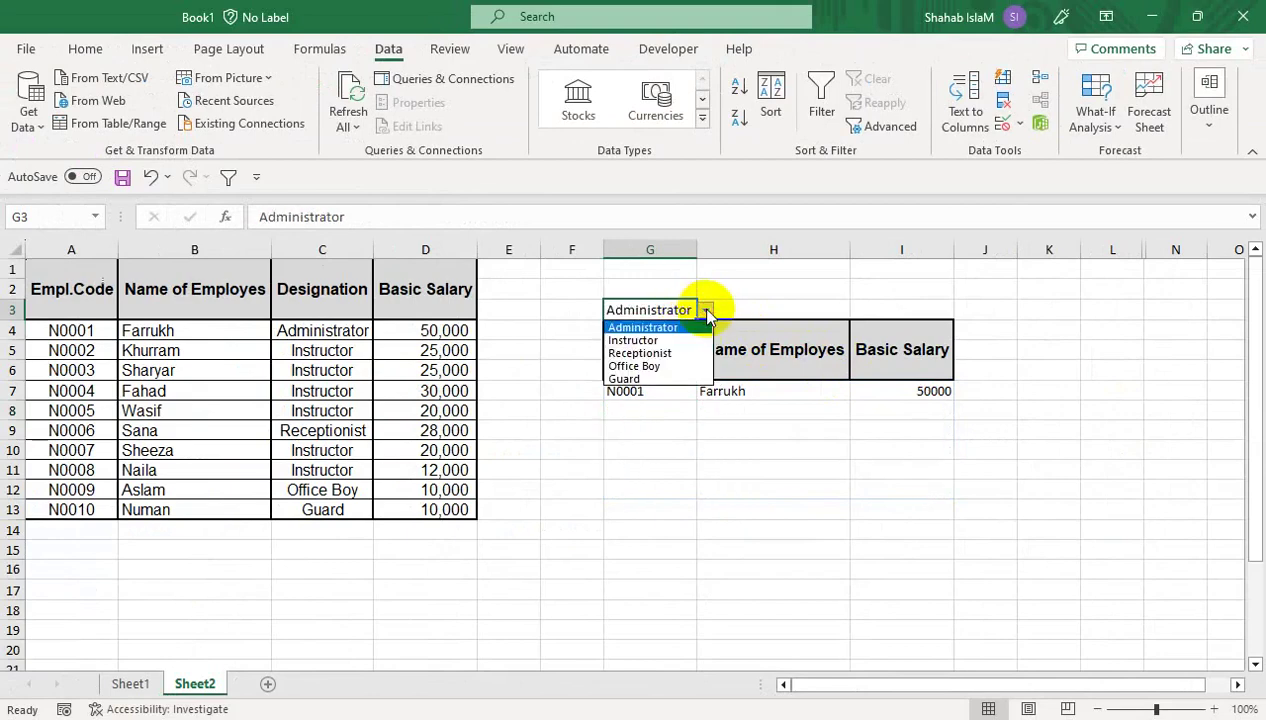
click(678, 366)
click(706, 311)
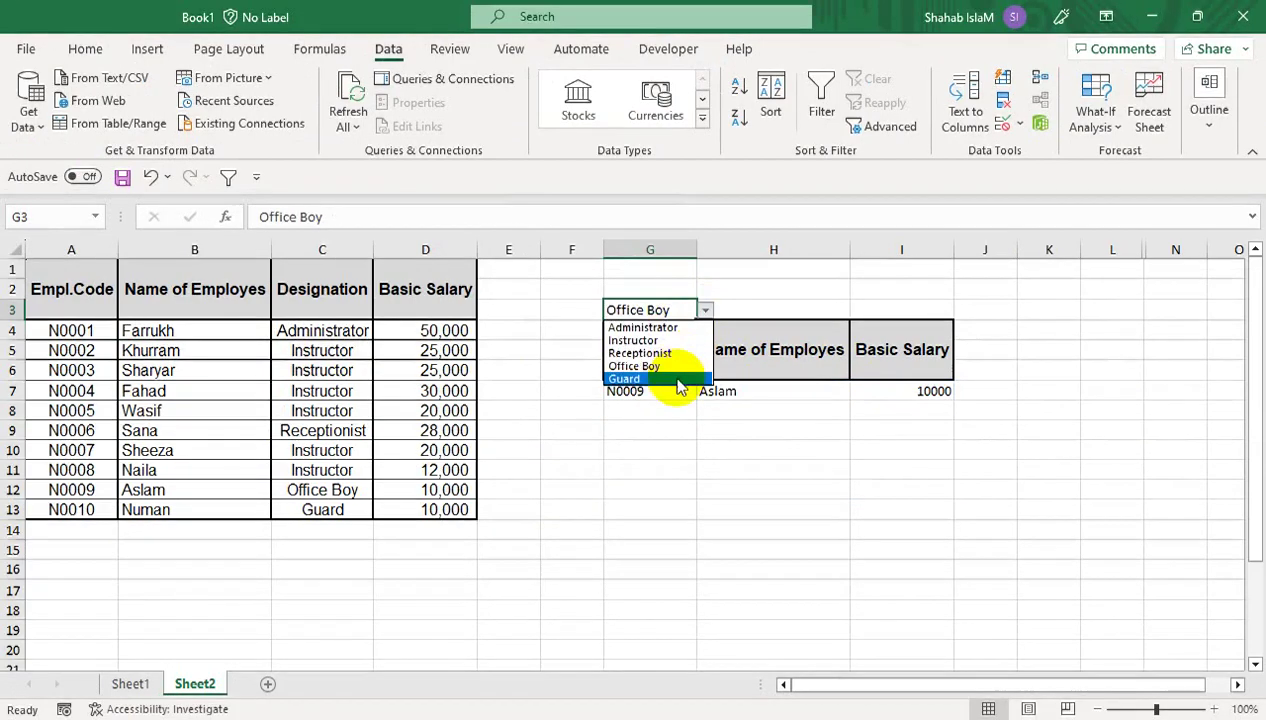
click(676, 380)
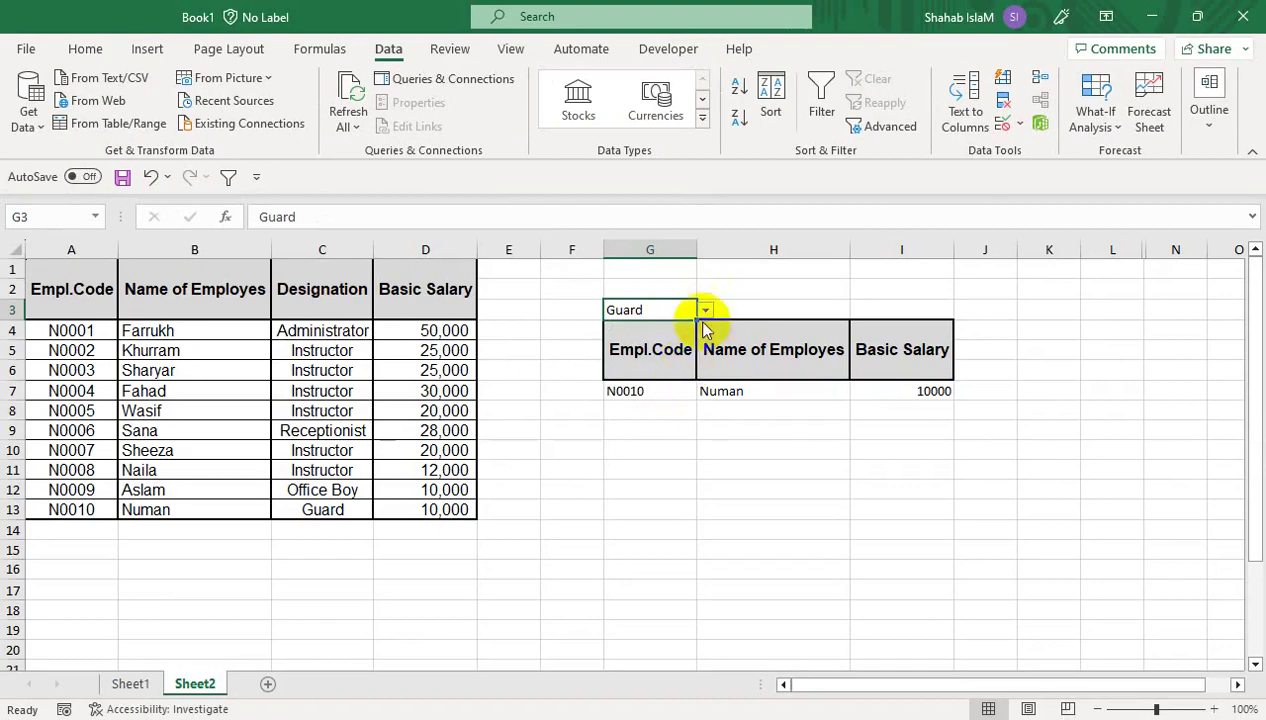
- Set G3 to Administrator, then back to Instructor, and inspect the spilled results in H8
click(712, 303)
click(661, 308)
click(705, 311)
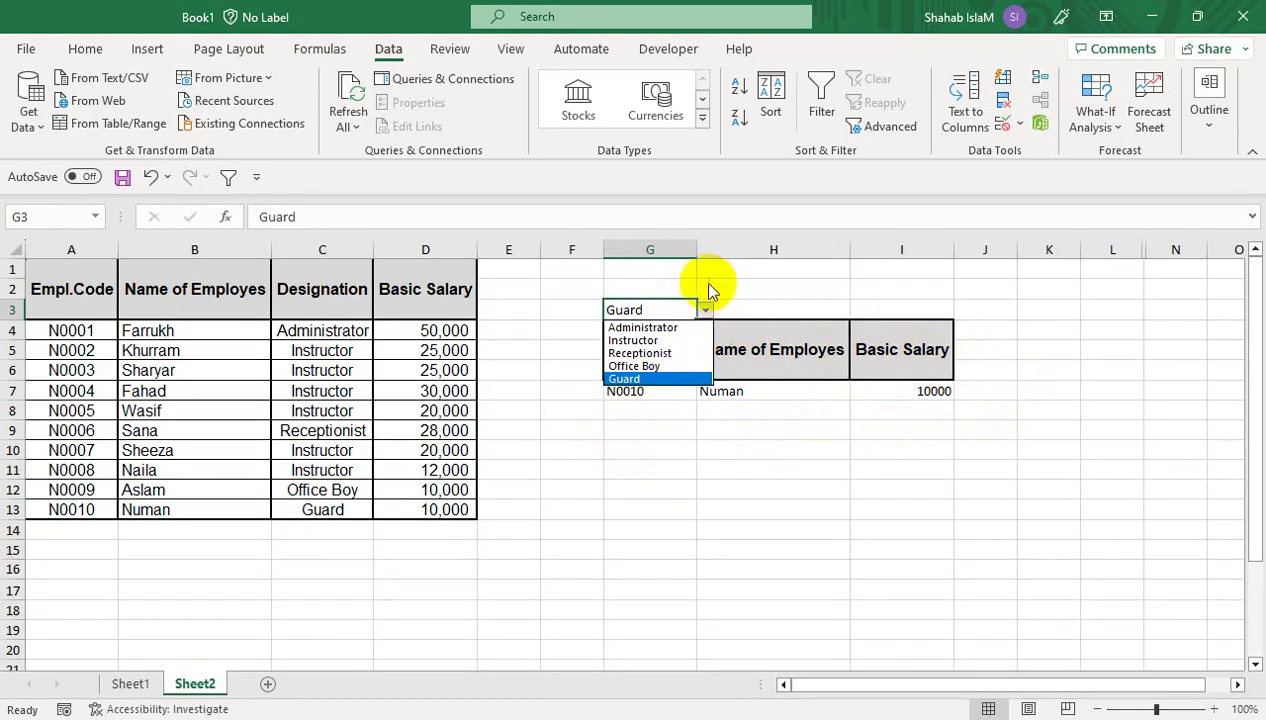
click(705, 311)
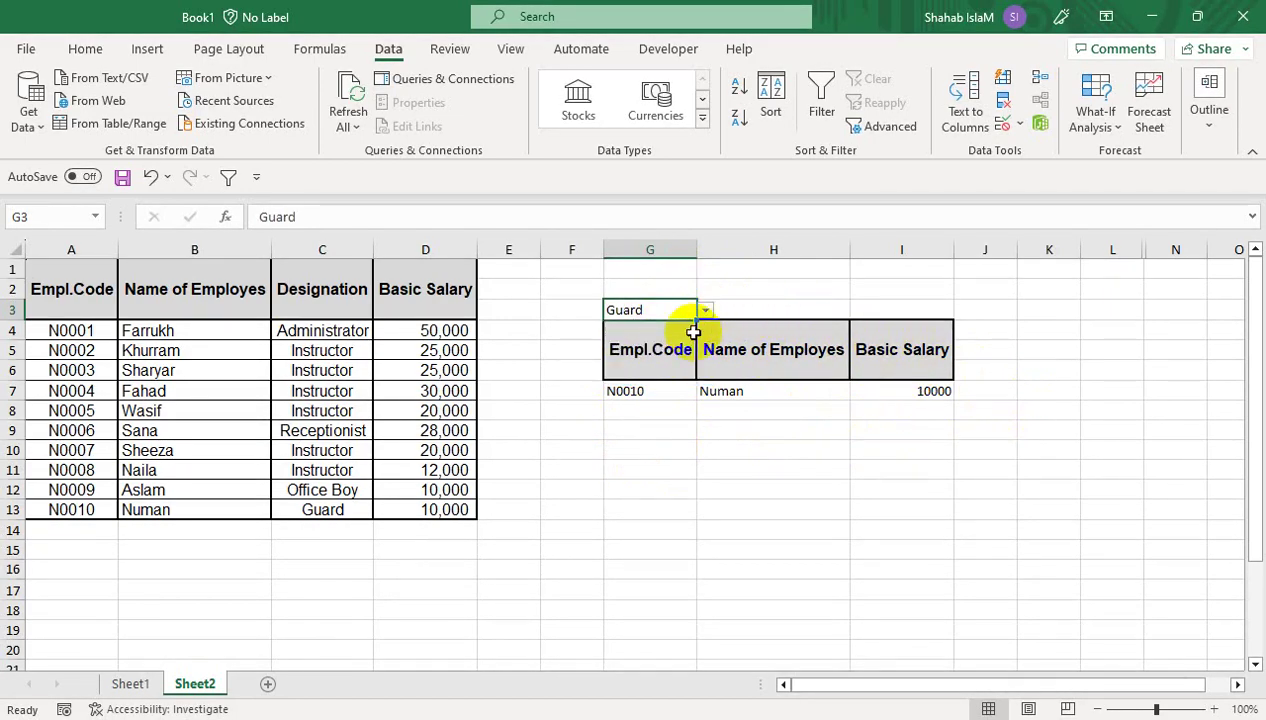
click(706, 313)
click(695, 327)
click(706, 311)
click(684, 340)
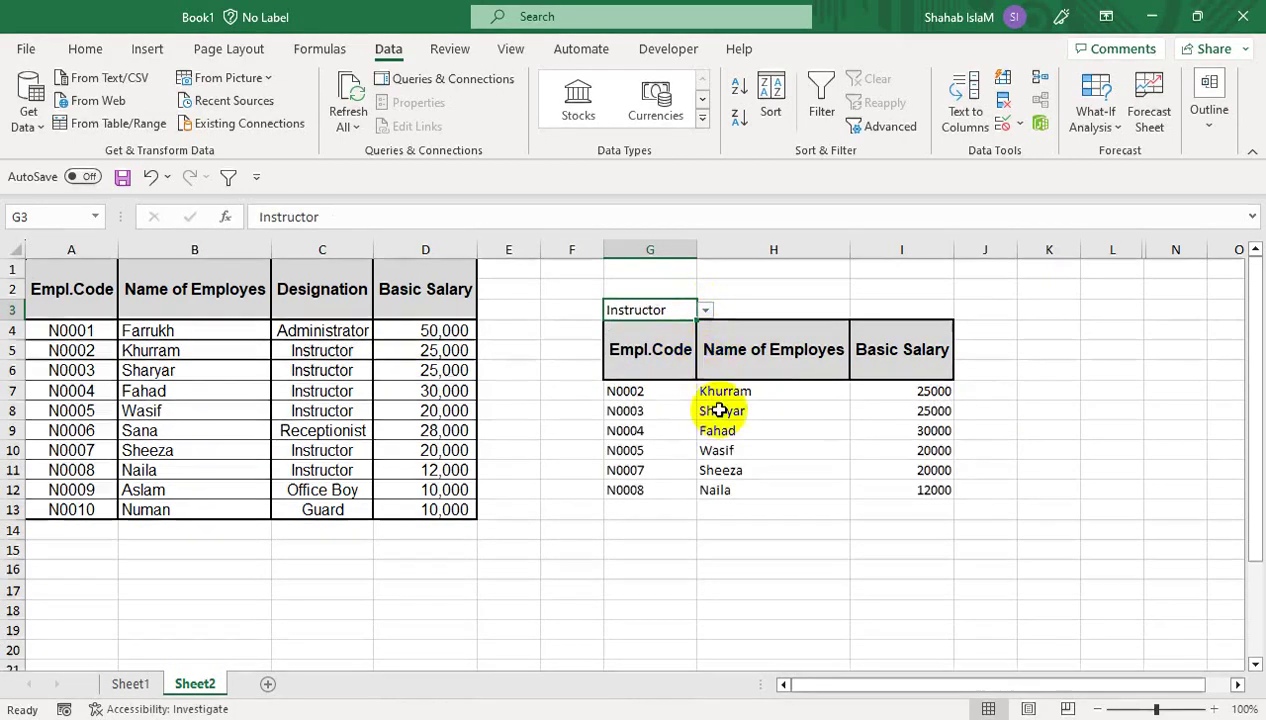
click(718, 414)
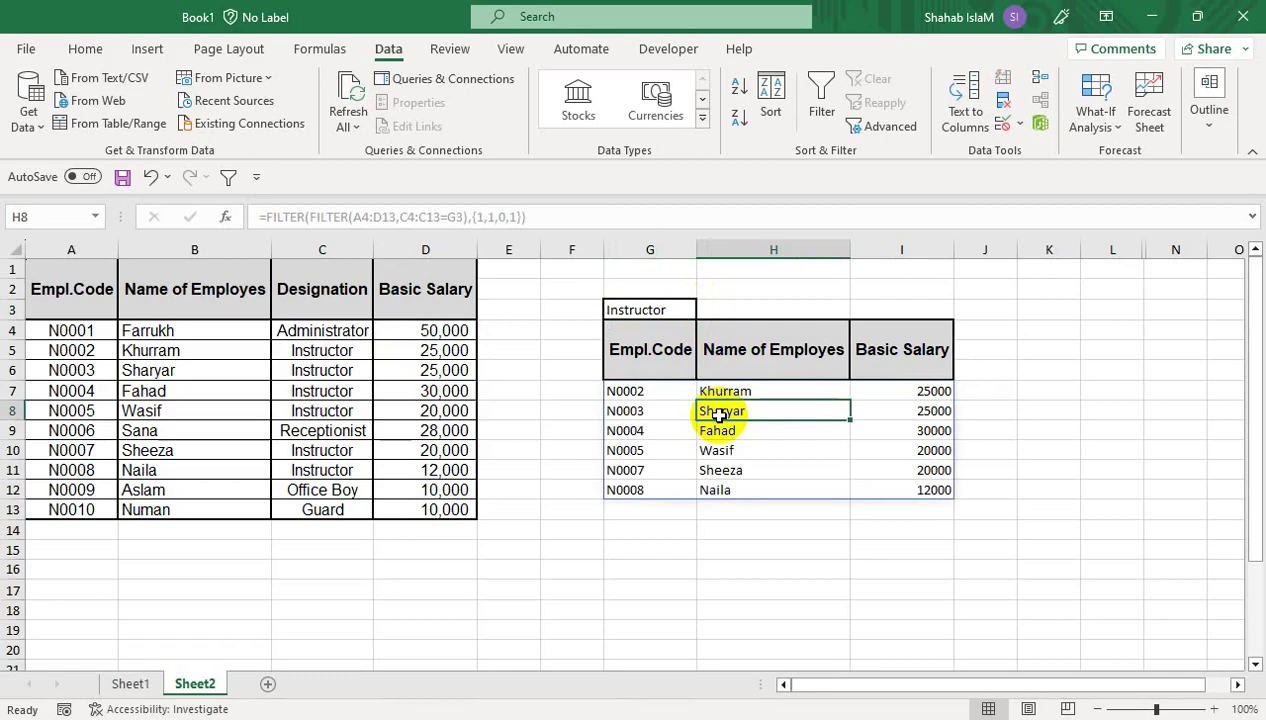